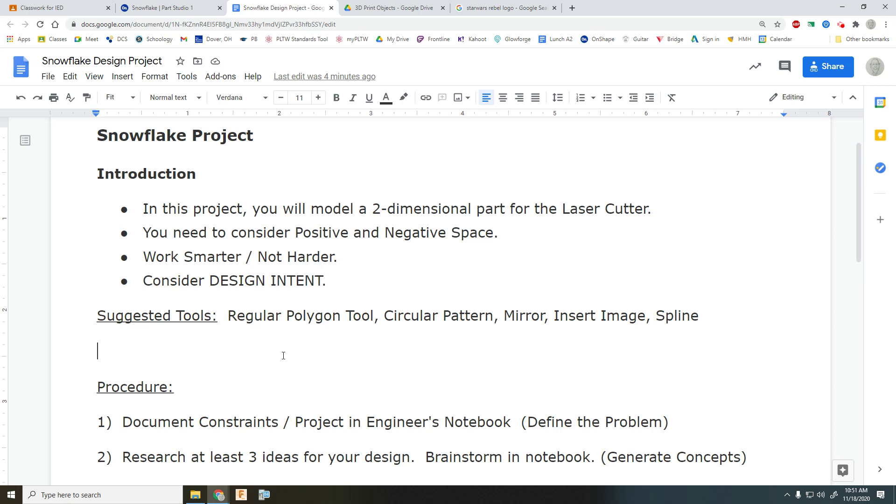
Scroll through the tools list, highlighting Insert Image and Spline.
{"action": "scroll", "coordinate": [334, 350], "scroll_direction": "down", "scroll_amount": 3}
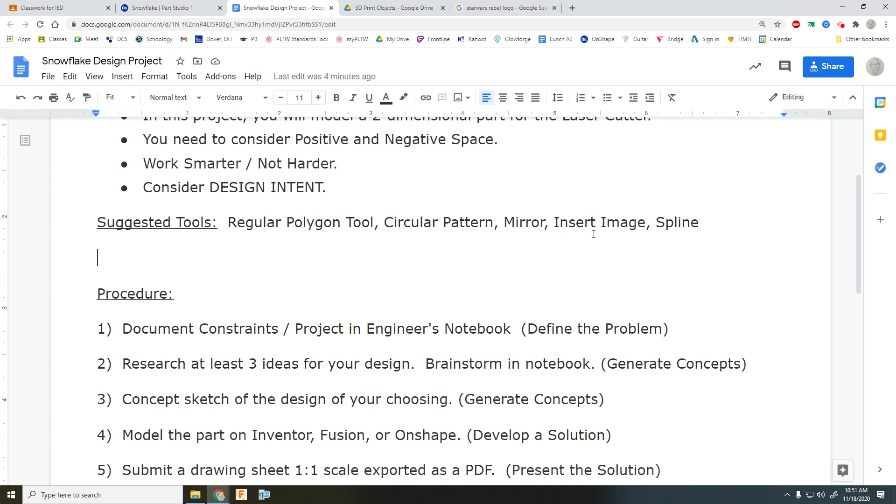
{"action": "left_click_drag", "start_coordinate": [555, 223], "coordinate": [712, 226]}
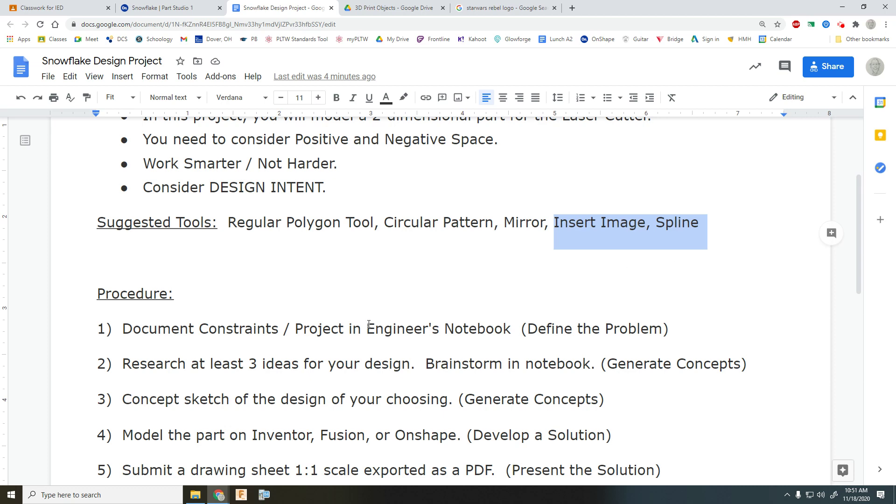
{"action": "scroll", "coordinate": [306, 300], "scroll_direction": "down", "scroll_amount": 3}
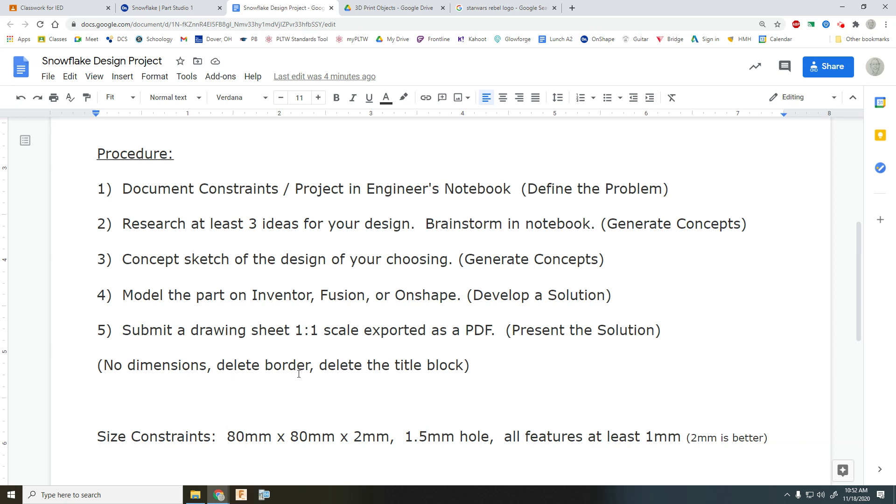
{"action": "scroll", "coordinate": [444, 372], "scroll_direction": "down", "scroll_amount": 1}
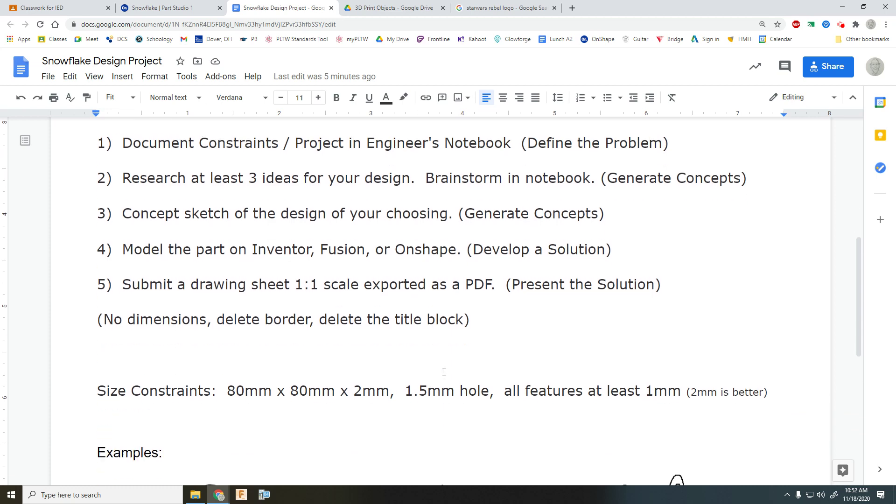
{"action": "scroll", "coordinate": [444, 372], "scroll_direction": "down", "scroll_amount": 6}
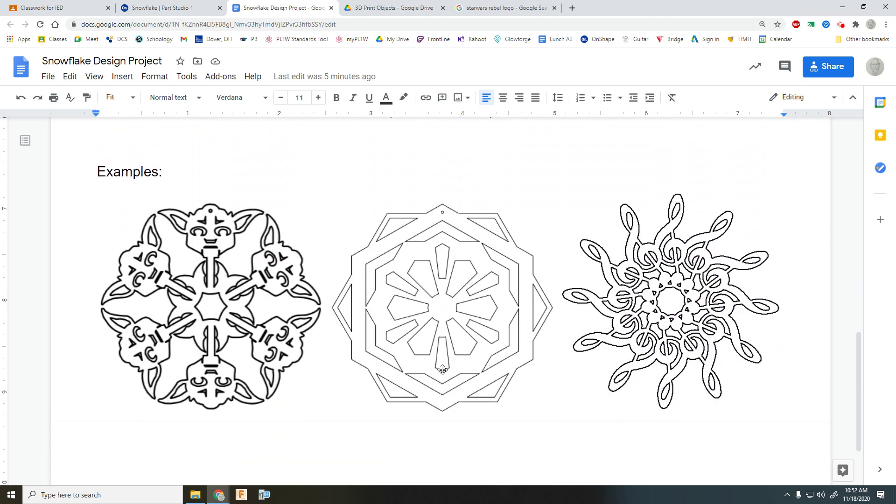
{"action": "scroll", "coordinate": [443, 370], "scroll_direction": "up", "scroll_amount": 1}
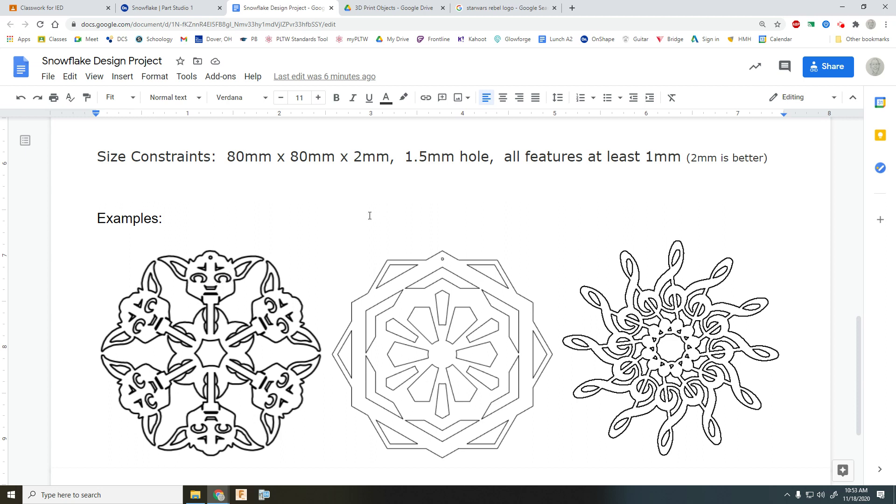
{"action": "scroll", "coordinate": [588, 215], "scroll_direction": "up", "scroll_amount": 1}
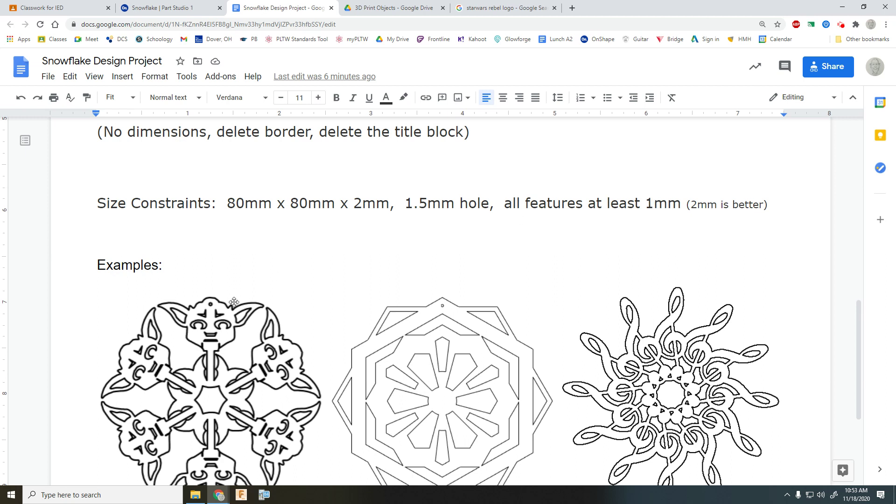
{"action": "scroll", "coordinate": [217, 316], "scroll_direction": "down", "scroll_amount": 2}
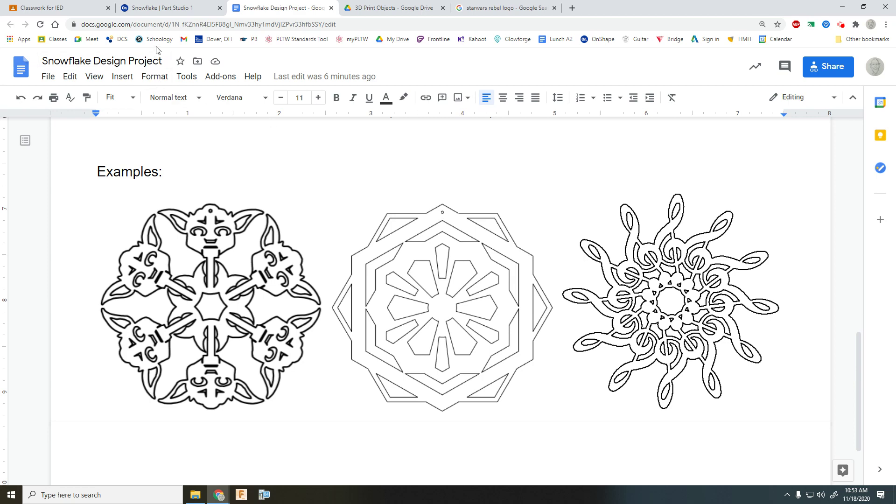
In Onshape, roll back before the extrusions and delete the extra diagonal line from Sketch 1.
{"action": "left_click", "coordinate": [170, 9]}
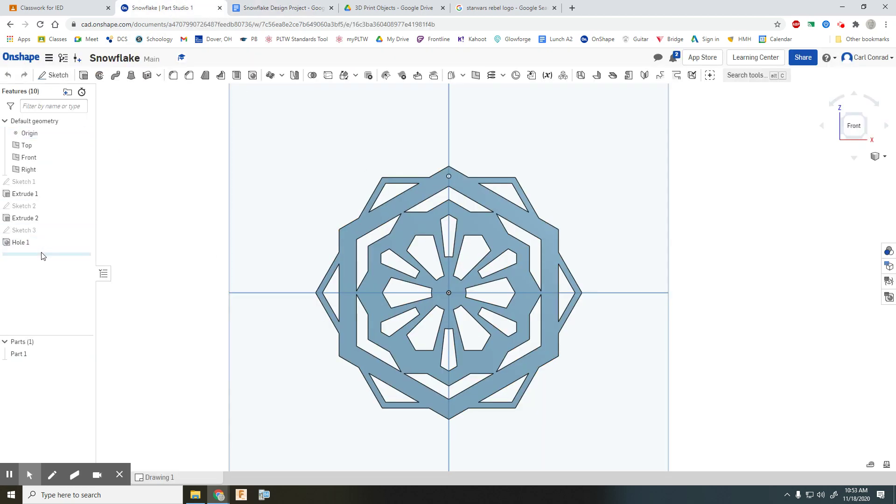
{"action": "left_click_drag", "start_coordinate": [42, 254], "coordinate": [45, 189]}
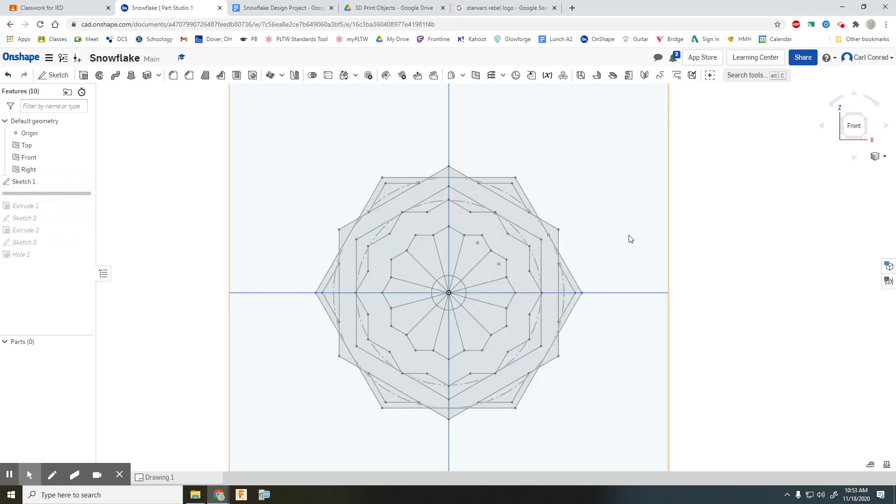
{"action": "left_click", "coordinate": [24, 182]}
{"action": "right_click", "coordinate": [24, 182]}
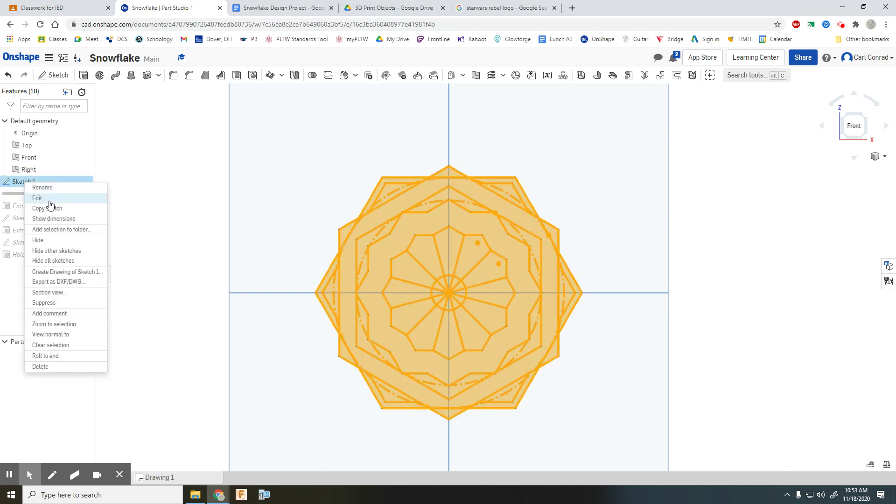
{"action": "left_click", "coordinate": [51, 199]}
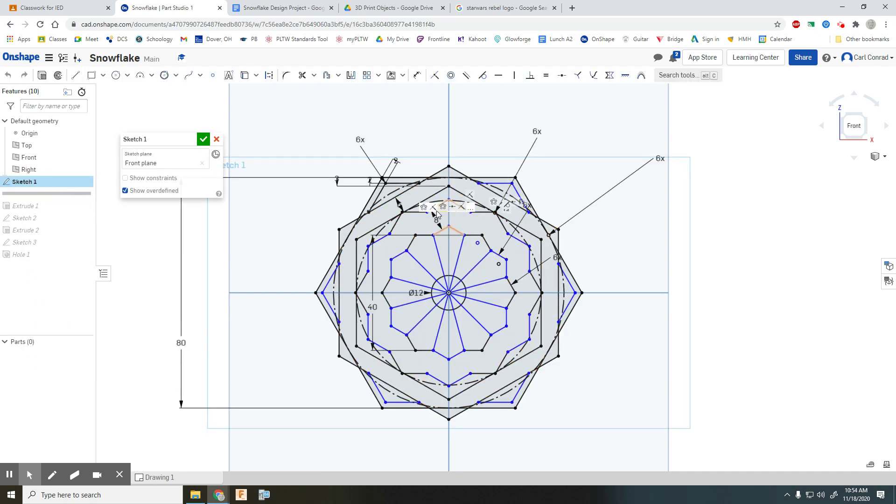
{"action": "key", "text": "Delete"}
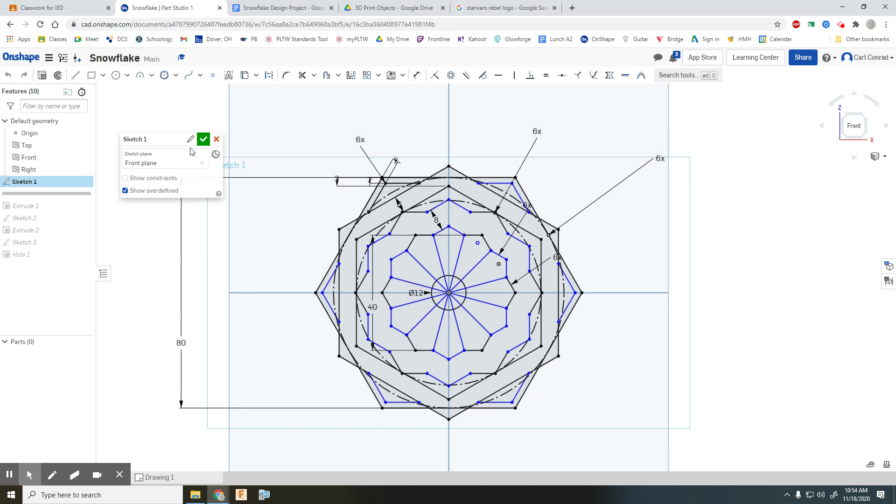
{"action": "left_click", "coordinate": [204, 139]}
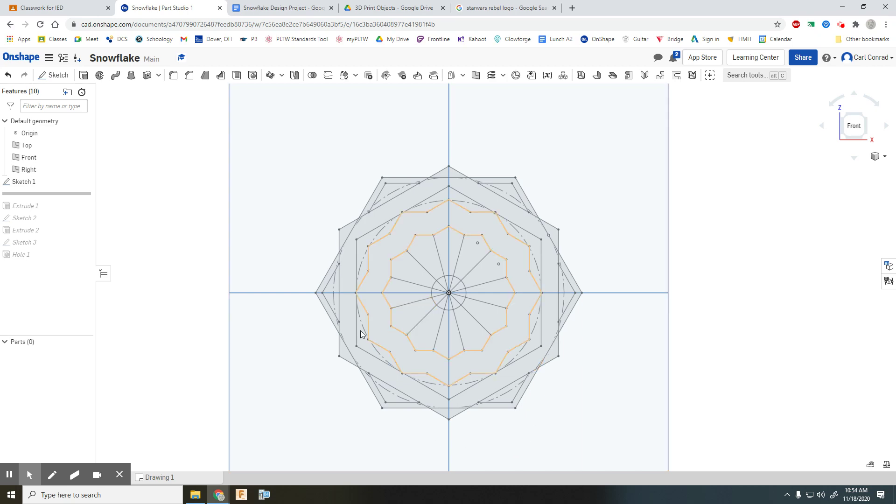
Roll the feature history forward so Extrude 1 rebuilds the part.
{"action": "left_click", "coordinate": [60, 199]}
{"action": "left_click_drag", "start_coordinate": [60, 204], "coordinate": [60, 212]}
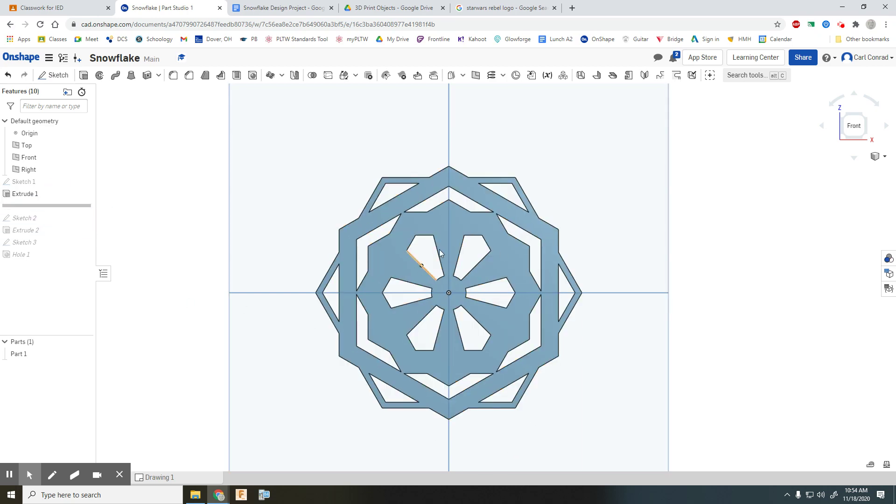
{"action": "scroll", "coordinate": [507, 226], "scroll_direction": "up", "scroll_amount": 5}
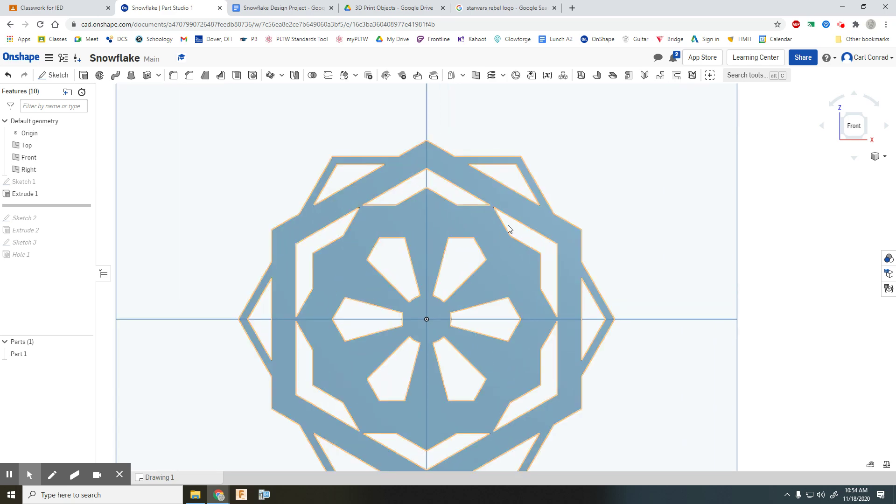
{"action": "scroll", "coordinate": [508, 330], "scroll_direction": "up", "scroll_amount": 5}
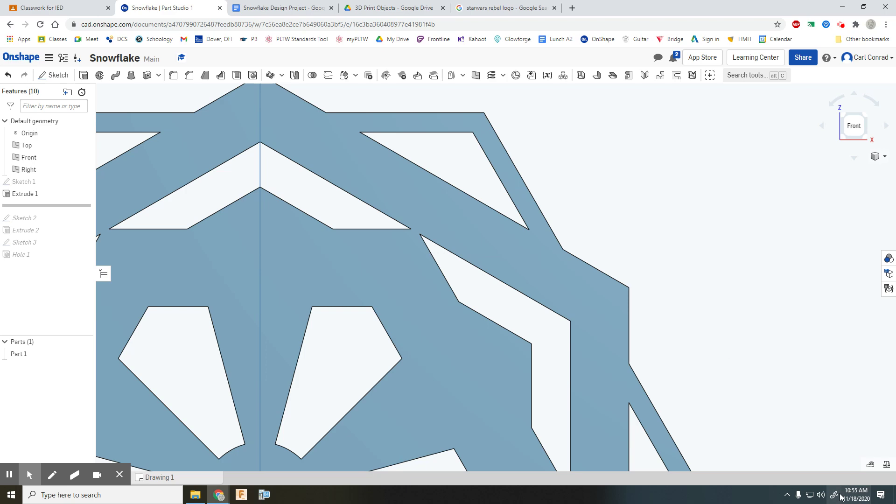
Measure the distance between two cutout corners, reading 1.000 mm.
{"action": "left_click", "coordinate": [872, 467]}
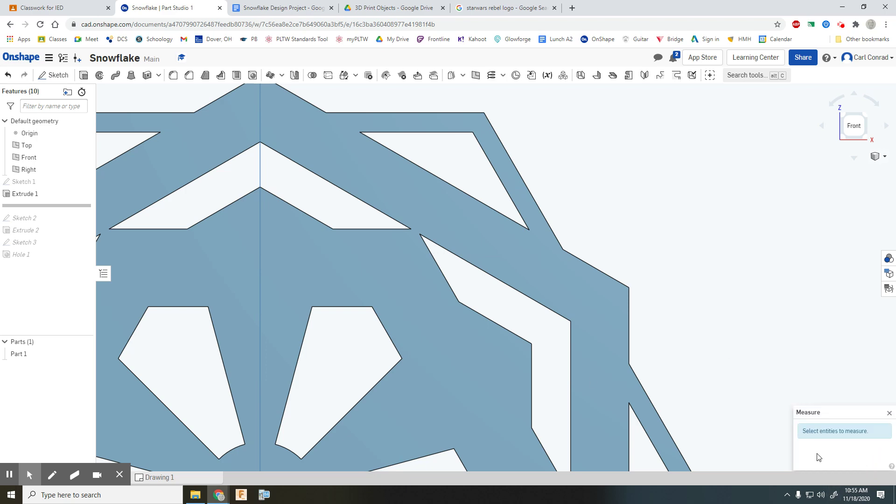
{"action": "left_click", "coordinate": [412, 230]}
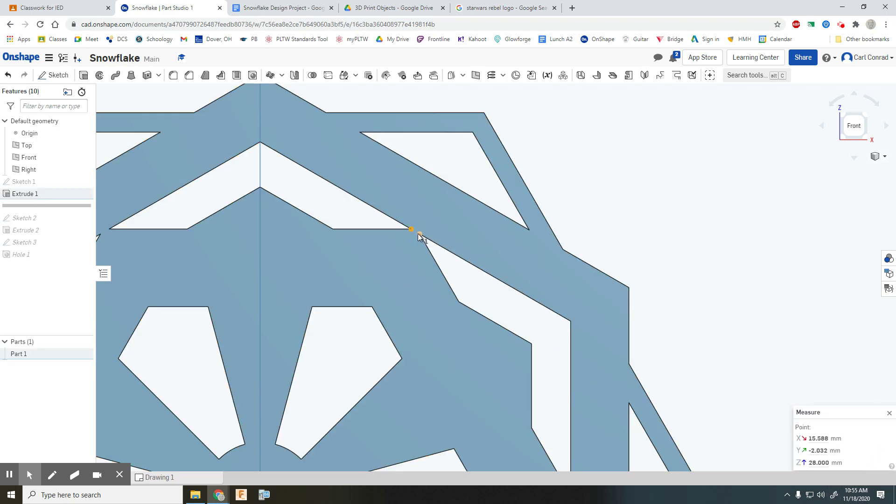
{"action": "left_click", "coordinate": [420, 234]}
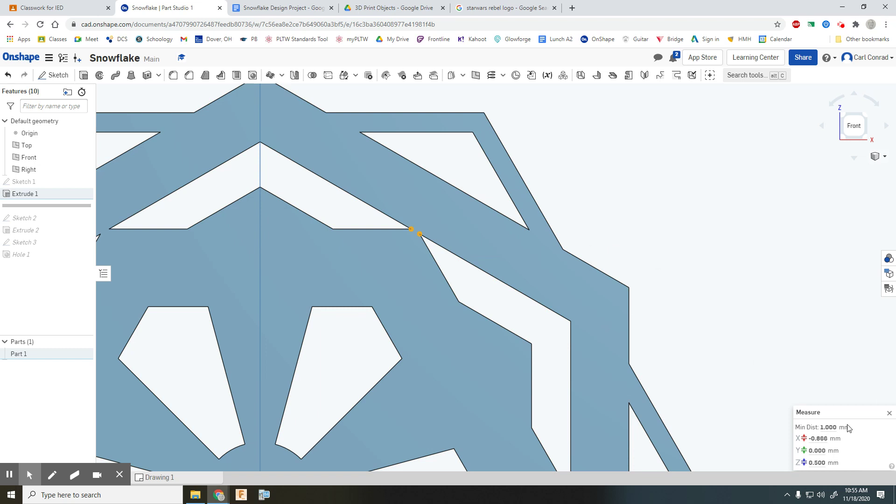
{"action": "mouse_move", "coordinate": [829, 428]}
Recenter the snowflake and roll the history forward to include Extrude 2.
{"action": "scroll", "coordinate": [467, 266], "scroll_direction": "down", "scroll_amount": 5}
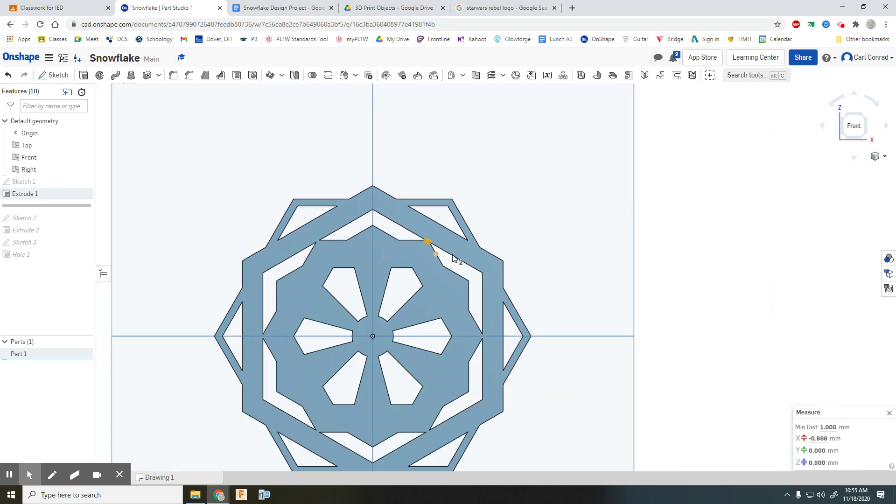
{"action": "middle_click_drag", "start_coordinate": [568, 292], "coordinate": [576, 251]}
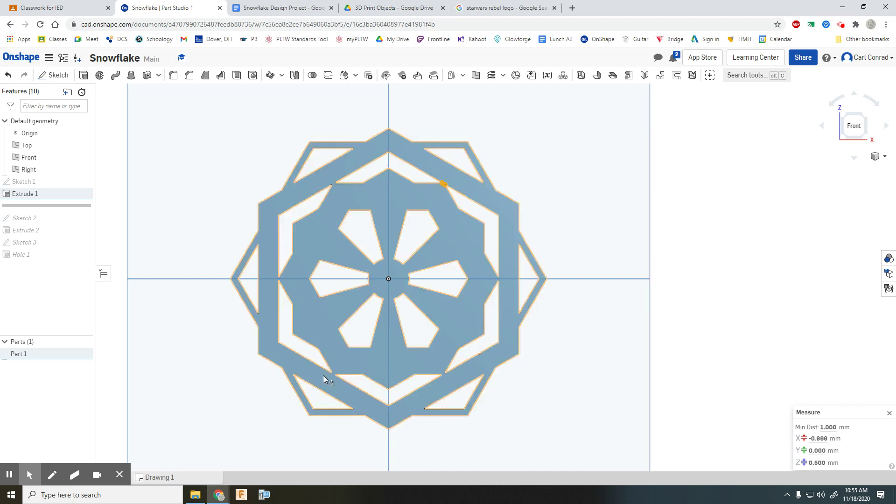
{"action": "scroll", "coordinate": [333, 376], "scroll_direction": "up", "scroll_amount": 2}
{"action": "scroll", "coordinate": [332, 371], "scroll_direction": "up", "scroll_amount": 1}
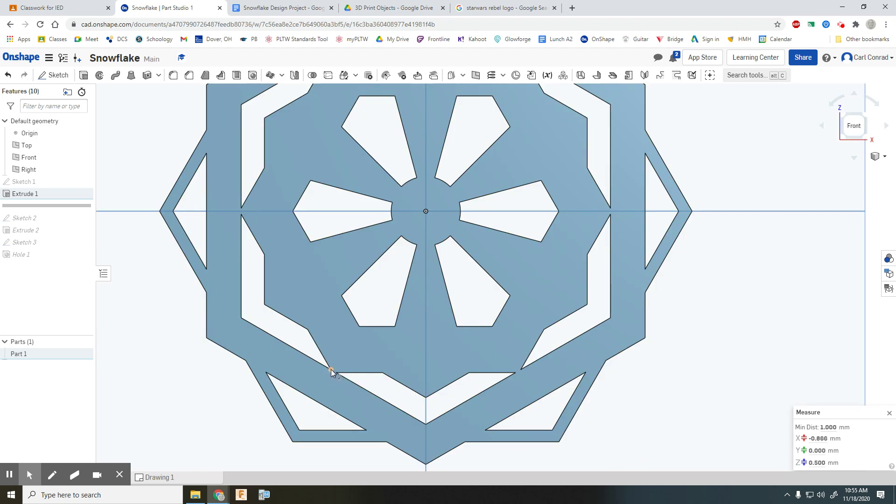
{"action": "scroll", "coordinate": [697, 387], "scroll_direction": "down", "scroll_amount": 2}
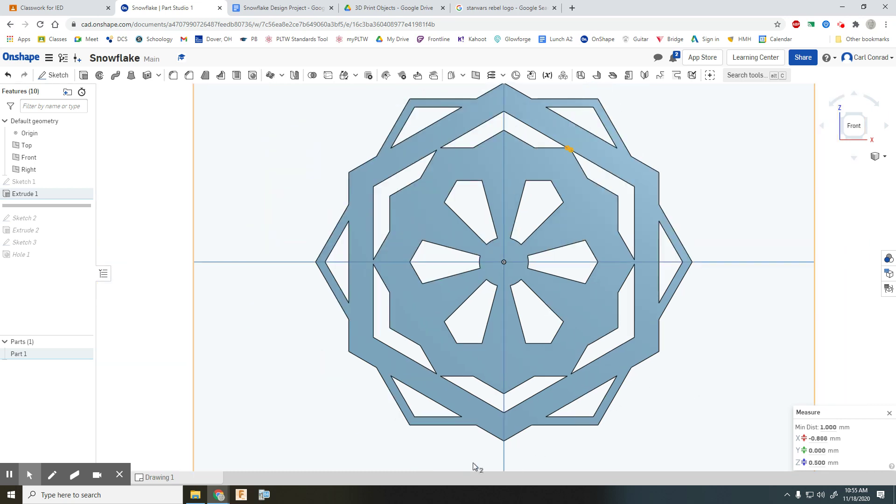
{"action": "mouse_move", "coordinate": [77, 317]}
{"action": "left_mouse_down"}
{"action": "mouse_move", "coordinate": [53, 239]}
{"action": "mouse_move", "coordinate": [56, 207]}
{"action": "mouse_move", "coordinate": [60, 233]}
{"action": "left_mouse_up"}
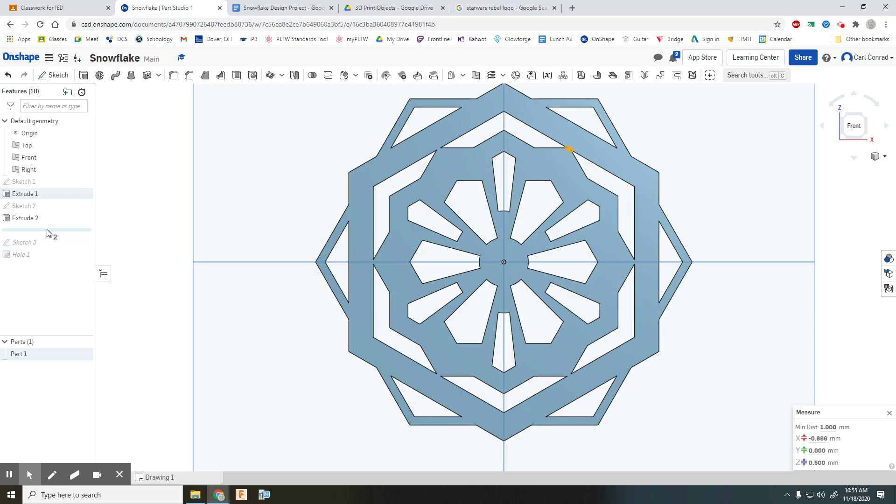
Roll the history forward past Sketch 3 and Hole 1, then clear the selection and measurement.
{"action": "left_click_drag", "start_coordinate": [48, 230], "coordinate": [50, 247]}
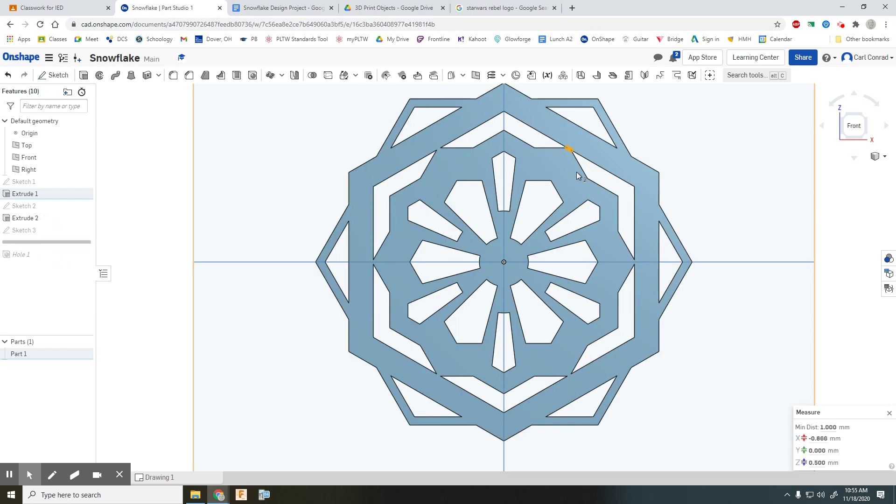
{"action": "scroll", "coordinate": [775, 281], "scroll_direction": "down", "scroll_amount": 3}
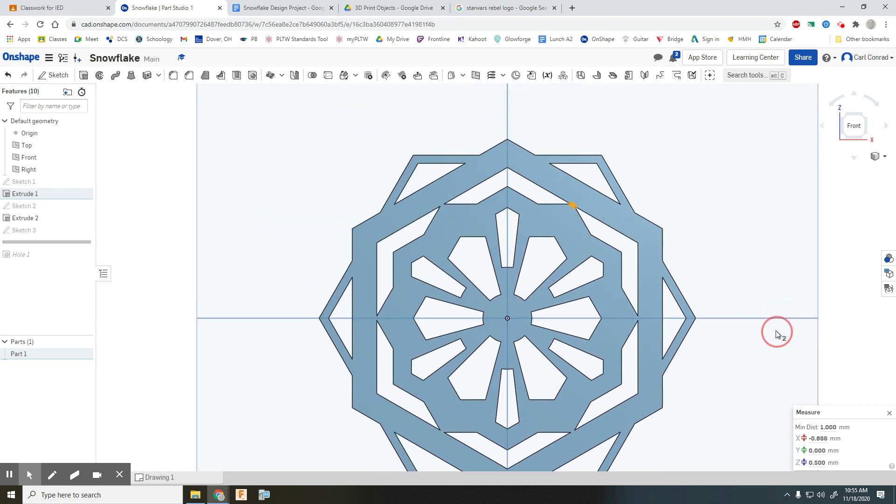
{"action": "left_click_drag", "start_coordinate": [62, 241], "coordinate": [60, 262]}
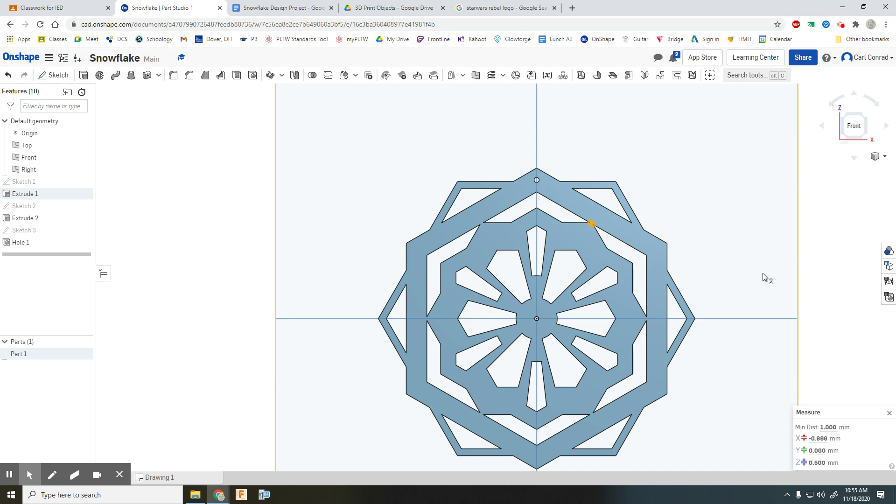
{"action": "middle_click_drag", "start_coordinate": [764, 276], "coordinate": [724, 234]}
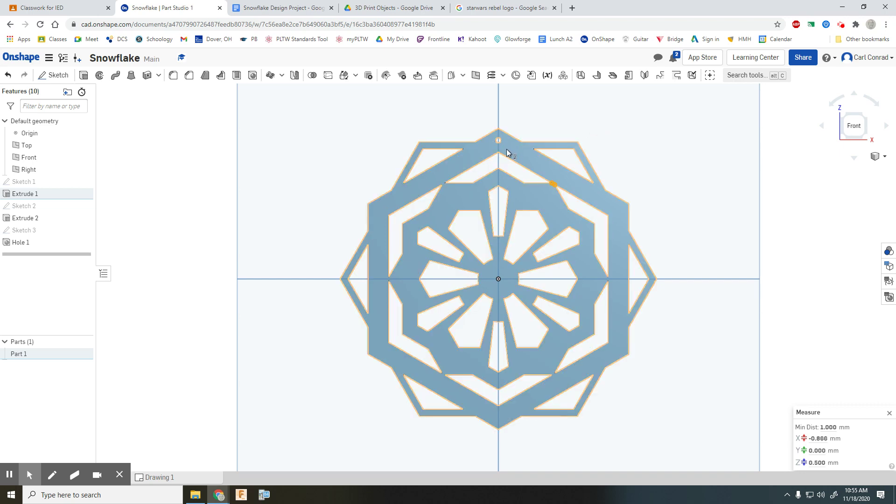
{"action": "left_click", "coordinate": [191, 319]}
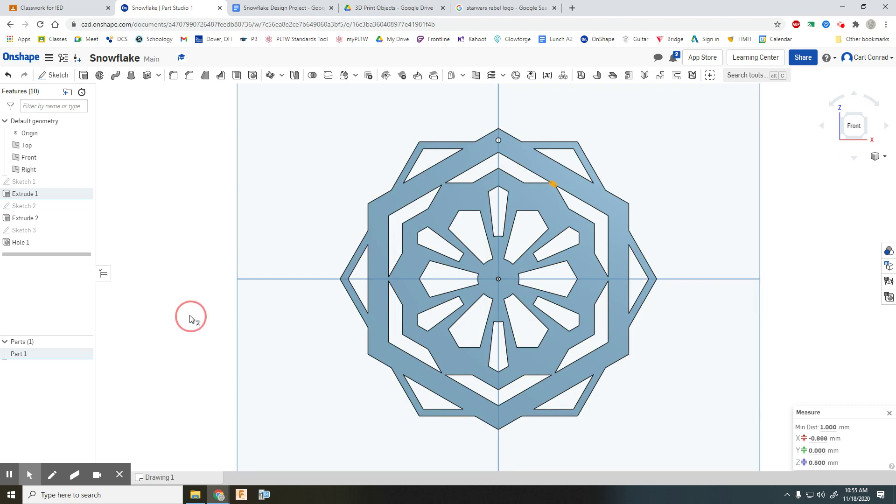
{"action": "left_click", "coordinate": [119, 475]}
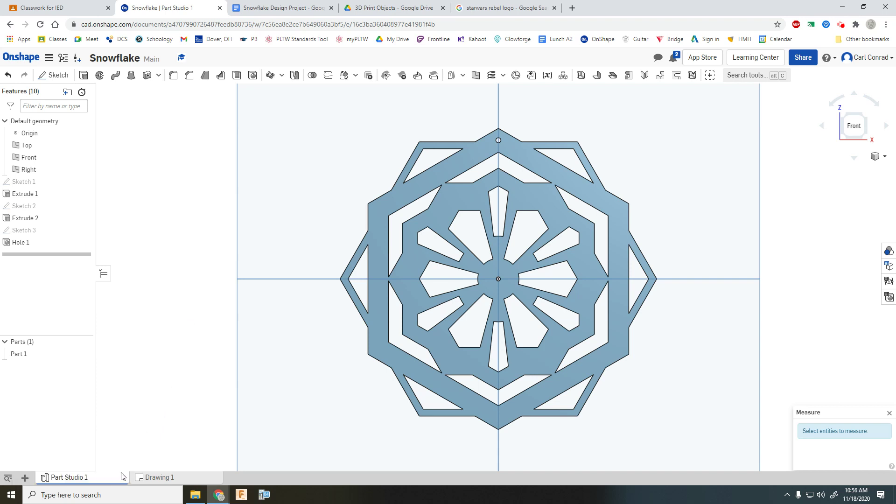
Open the snowflake's existing Drawing 1 and shift the sheet into view.
{"action": "scroll", "coordinate": [283, 345], "scroll_direction": "down", "scroll_amount": 1}
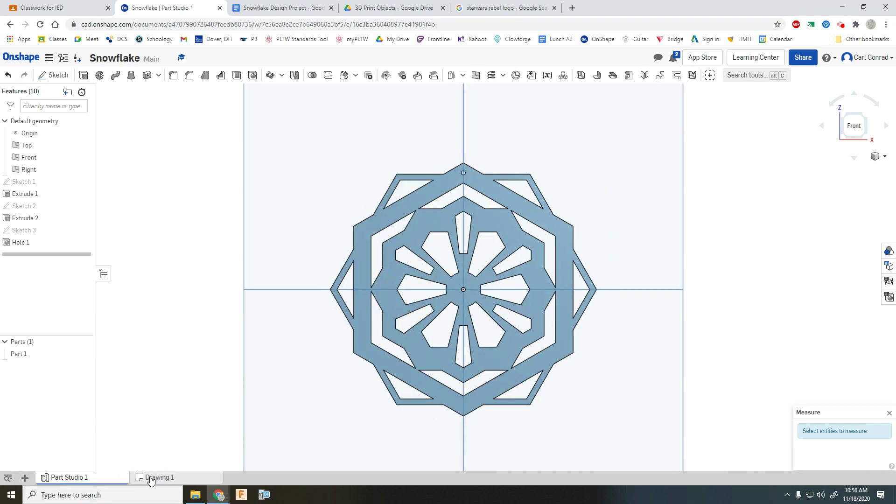
{"action": "left_click", "coordinate": [24, 478]}
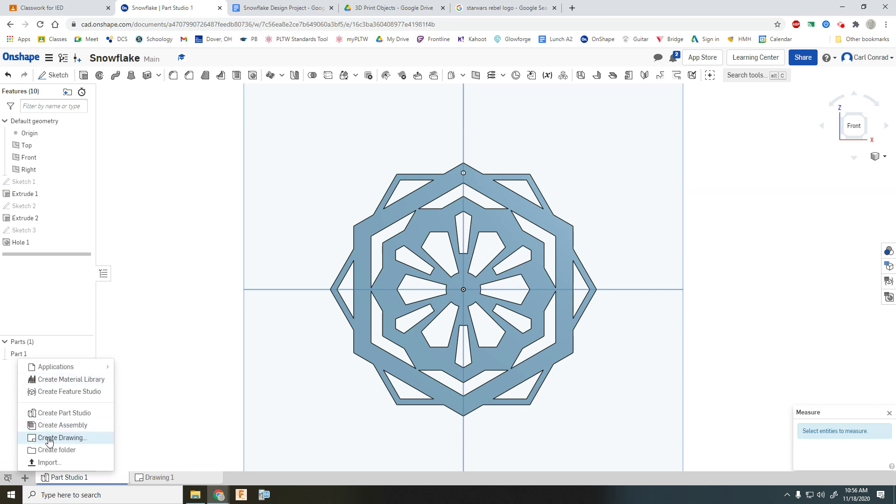
{"action": "left_click", "coordinate": [153, 476]}
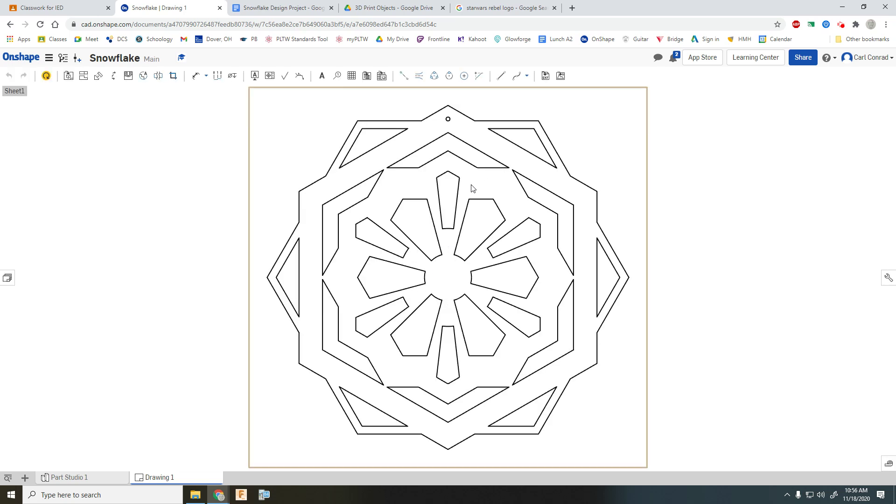
{"action": "scroll", "coordinate": [472, 188], "scroll_direction": "down", "scroll_amount": 5}
{"action": "middle_click_drag", "start_coordinate": [562, 316], "coordinate": [560, 339]}
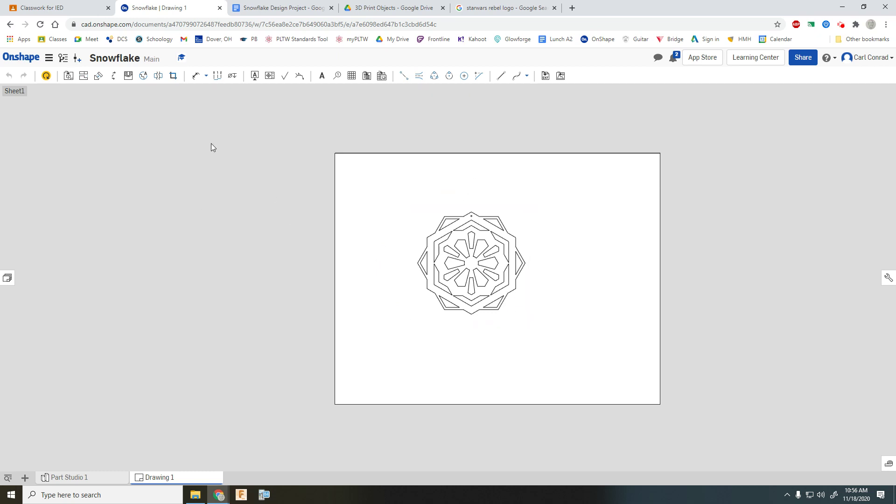
Go from the Classwork for IED page back to the 3-D snowflake Part Studio.
{"action": "left_click", "coordinate": [72, 9]}
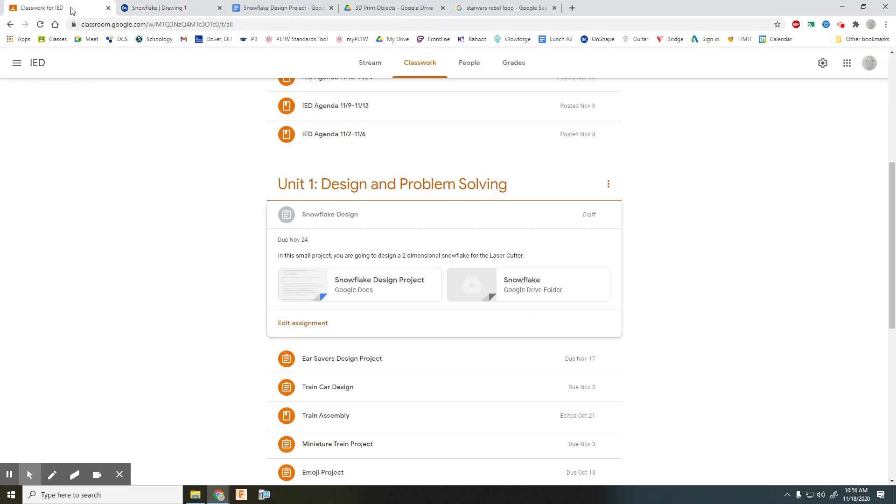
{"action": "left_click", "coordinate": [147, 7]}
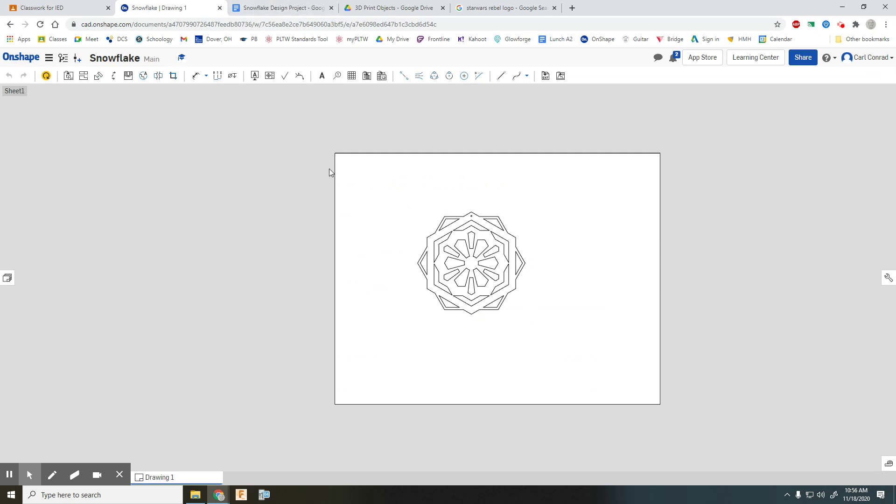
{"action": "left_click", "coordinate": [120, 475]}
{"action": "left_click", "coordinate": [88, 478]}
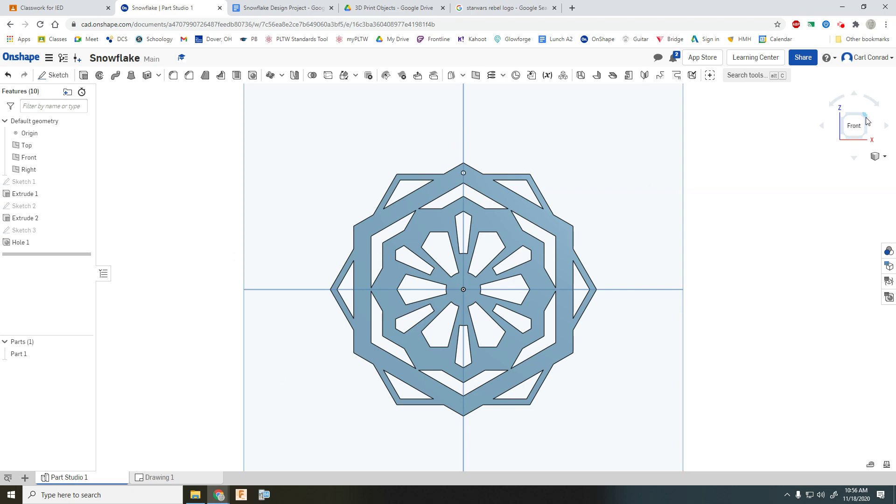
View the snowflake isometrically, then from the front, then return to the documents list.
{"action": "left_click", "coordinate": [867, 115]}
{"action": "scroll", "coordinate": [534, 261], "scroll_direction": "up", "scroll_amount": 5}
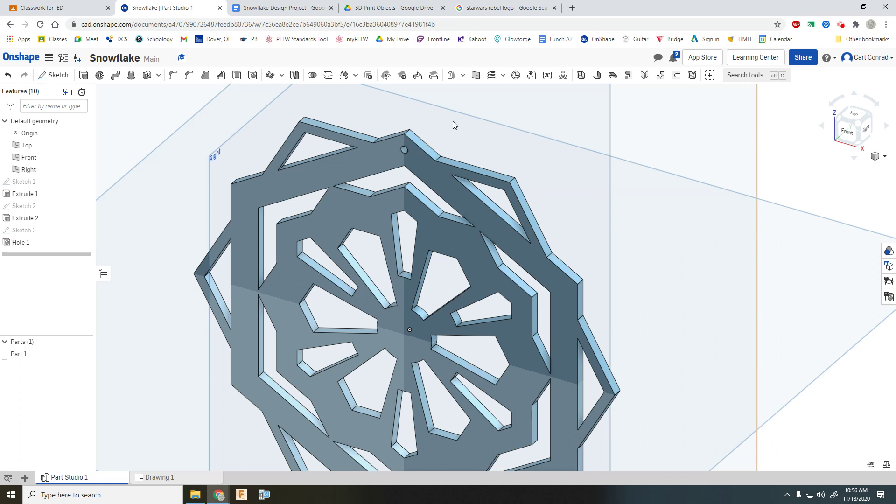
{"action": "scroll", "coordinate": [394, 206], "scroll_direction": "down", "scroll_amount": 3}
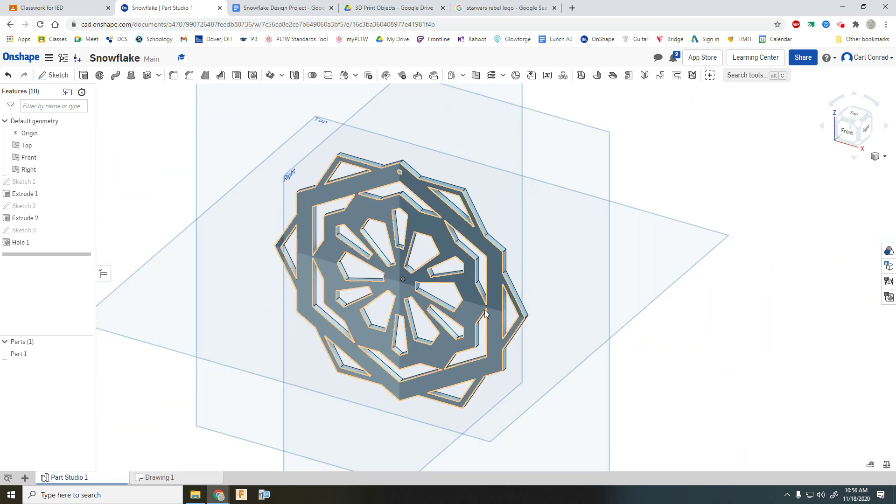
{"action": "left_click", "coordinate": [847, 131]}
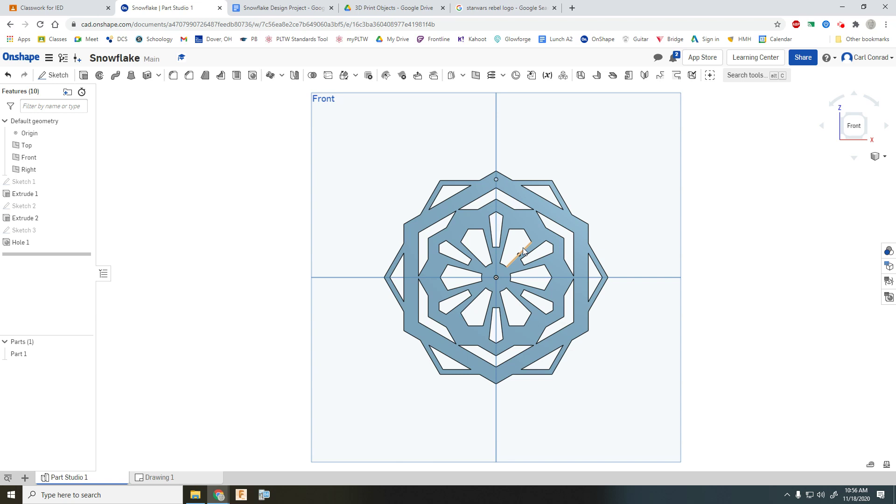
{"action": "middle_click_drag", "start_coordinate": [520, 246], "coordinate": [478, 250]}
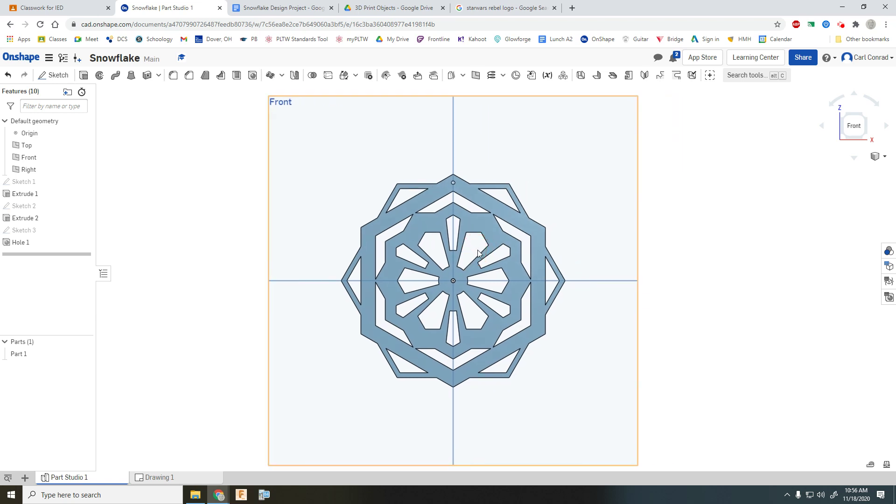
{"action": "left_click", "coordinate": [20, 58]}
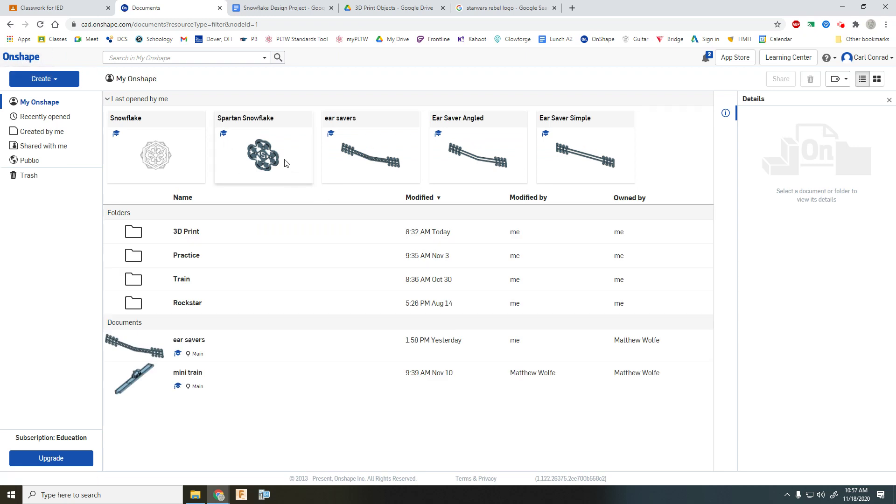
Open the Spartan Snowflake document and center it in the Front view.
{"action": "double_click", "coordinate": [274, 166]}
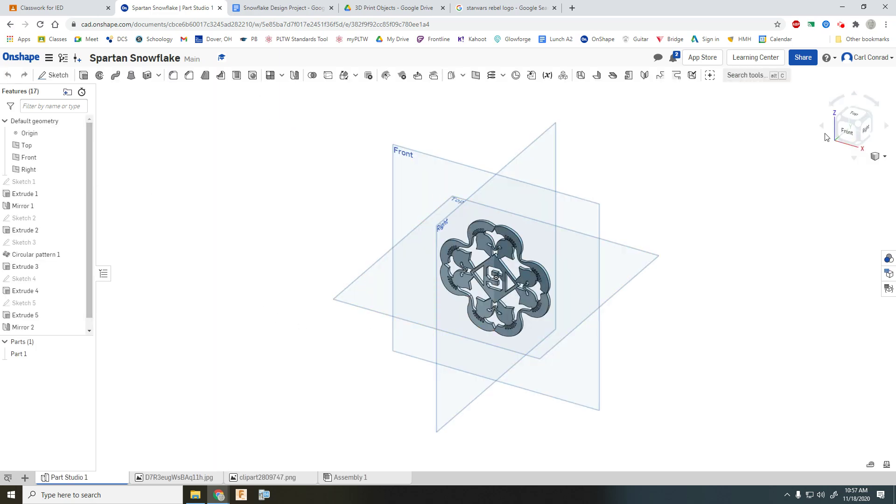
{"action": "left_click", "coordinate": [846, 131]}
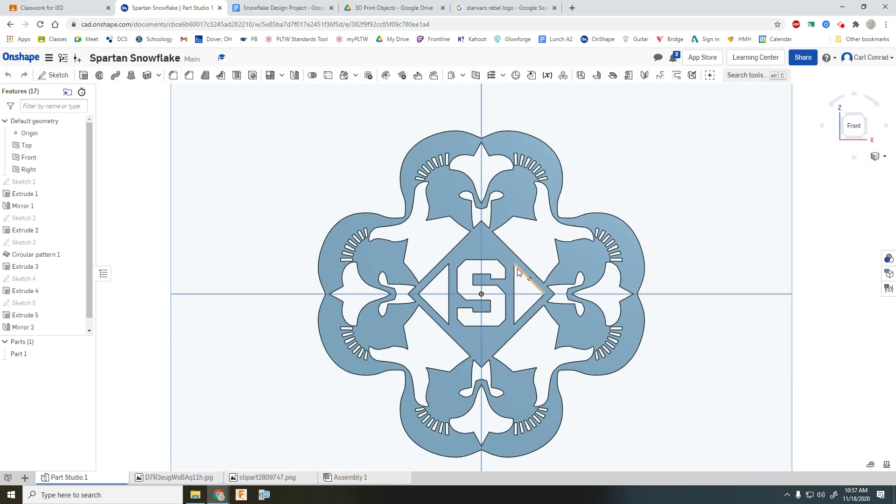
{"action": "middle_click_drag", "start_coordinate": [517, 268], "coordinate": [457, 234]}
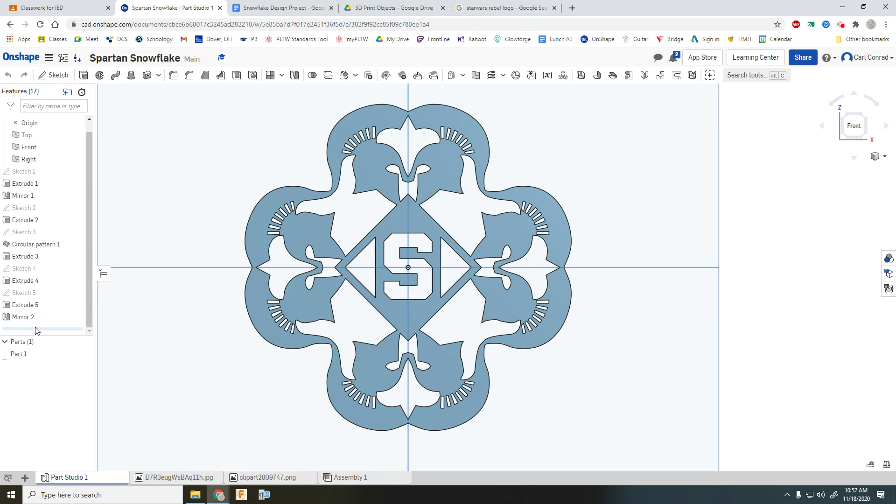
Roll the Spartan Snowflake history back to just after Sketch 1.
{"action": "left_click_drag", "start_coordinate": [34, 324], "coordinate": [37, 177]}
{"action": "left_click_drag", "start_coordinate": [43, 331], "coordinate": [39, 178]}
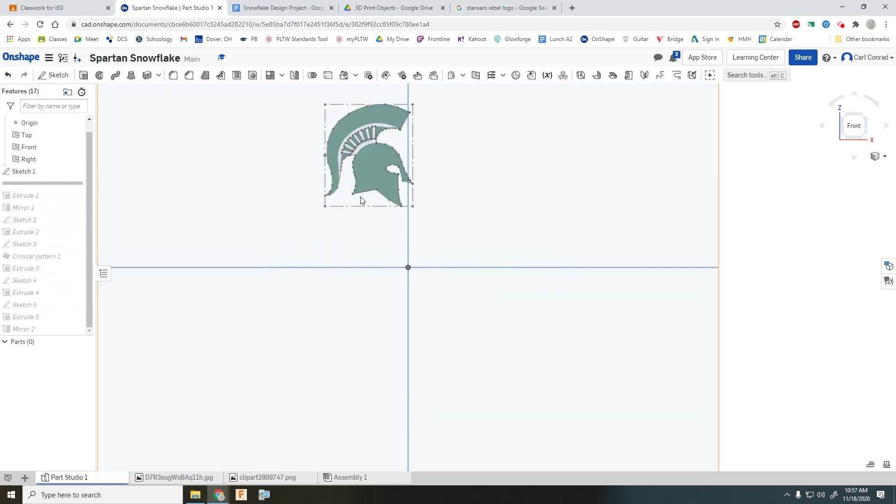
{"action": "scroll", "coordinate": [401, 156], "scroll_direction": "up", "scroll_amount": 5}
{"action": "scroll", "coordinate": [400, 280], "scroll_direction": "up", "scroll_amount": 3}
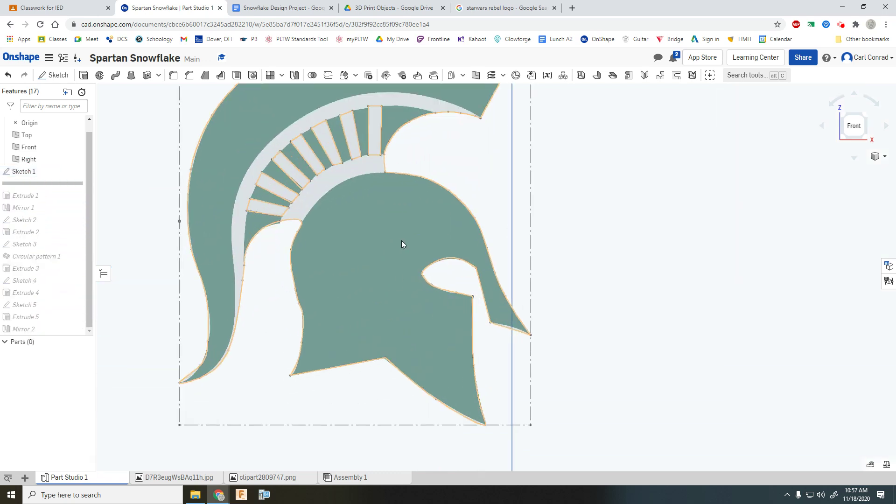
{"action": "scroll", "coordinate": [420, 229], "scroll_direction": "down", "scroll_amount": 2}
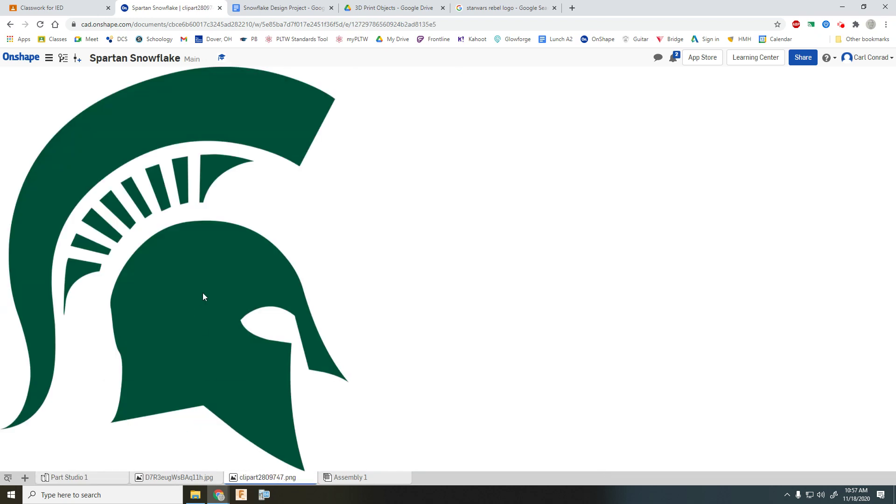
Check the imported S logo image, then return to the helmet sketch and raise it in view.
{"action": "left_click", "coordinate": [161, 478]}
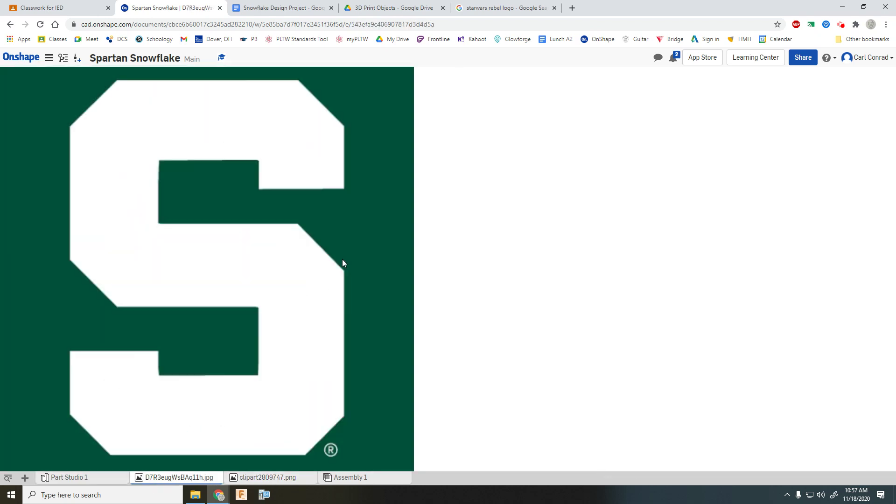
{"action": "left_click", "coordinate": [70, 477]}
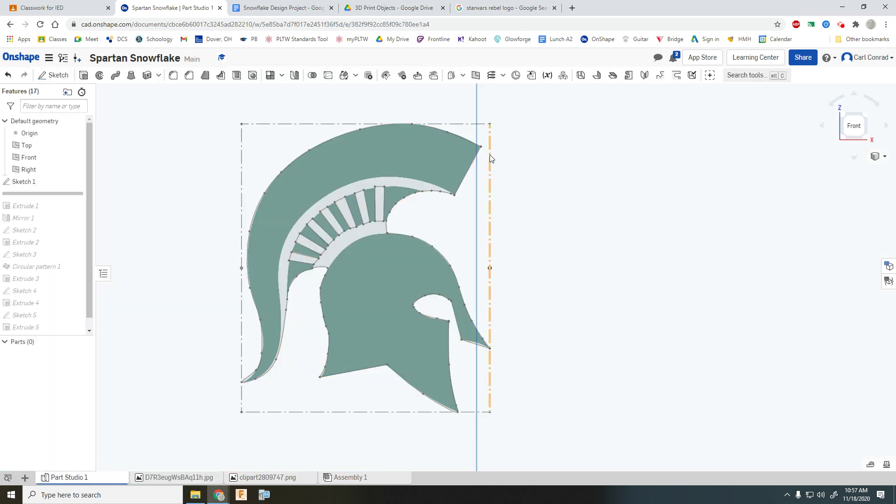
{"action": "scroll", "coordinate": [490, 292], "scroll_direction": "down", "scroll_amount": 3}
{"action": "left_click", "coordinate": [553, 317]}
{"action": "right_click_drag", "start_coordinate": [553, 317], "coordinate": [529, 235]}
{"action": "scroll", "coordinate": [487, 365], "scroll_direction": "down", "scroll_amount": 1}
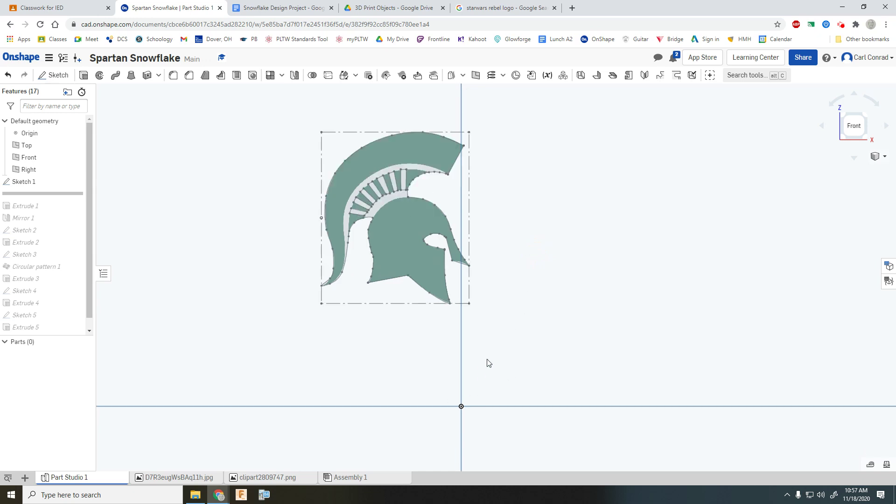
Edit Sketch 1 to inspect the helmet outline and its 25 height dimension.
{"action": "left_click", "coordinate": [30, 182]}
{"action": "right_click", "coordinate": [30, 183]}
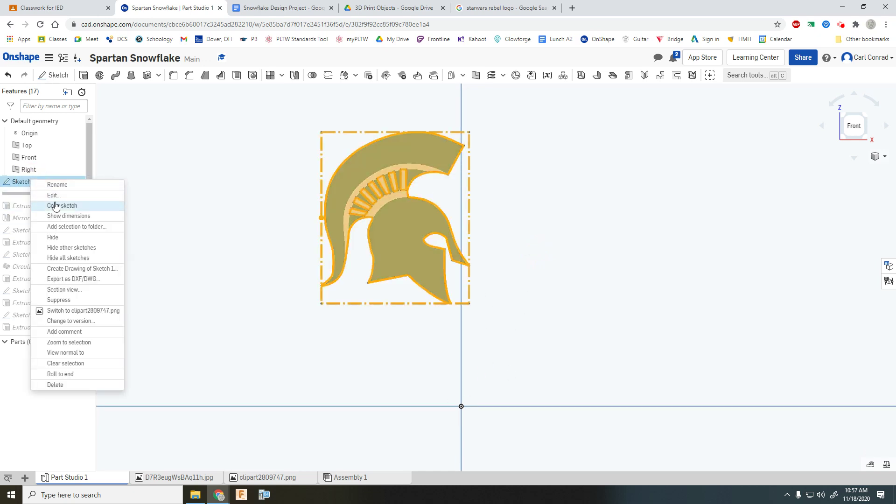
{"action": "left_click", "coordinate": [56, 200]}
{"action": "scroll", "coordinate": [376, 314], "scroll_direction": "down", "scroll_amount": 5}
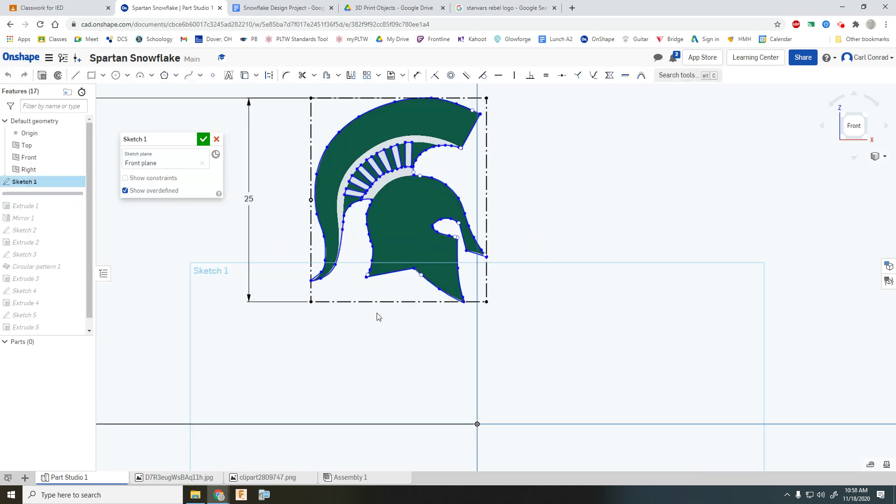
{"action": "mouse_move", "coordinate": [517, 341]}
{"action": "middle_mouse_down"}
{"action": "mouse_move", "coordinate": [542, 314]}
{"action": "mouse_move", "coordinate": [560, 324]}
{"action": "middle_mouse_up"}
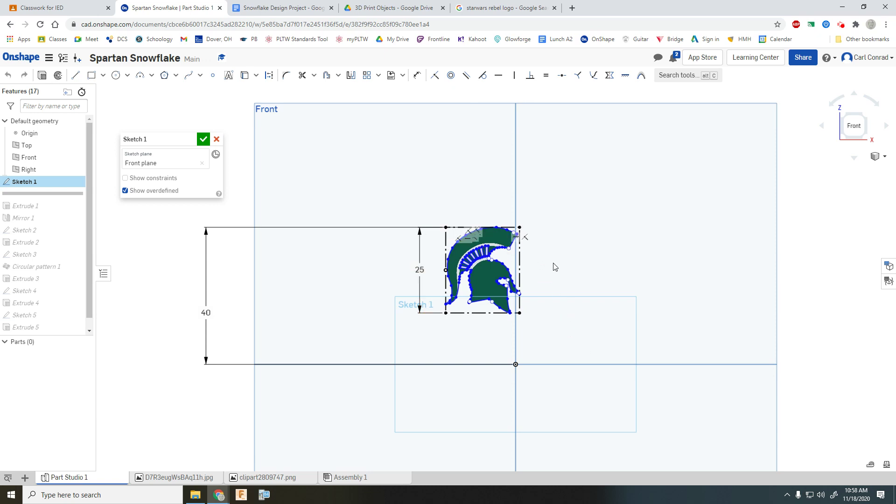
{"action": "scroll", "coordinate": [552, 261], "scroll_direction": "up", "scroll_amount": 2}
{"action": "scroll", "coordinate": [472, 275], "scroll_direction": "up", "scroll_amount": 4}
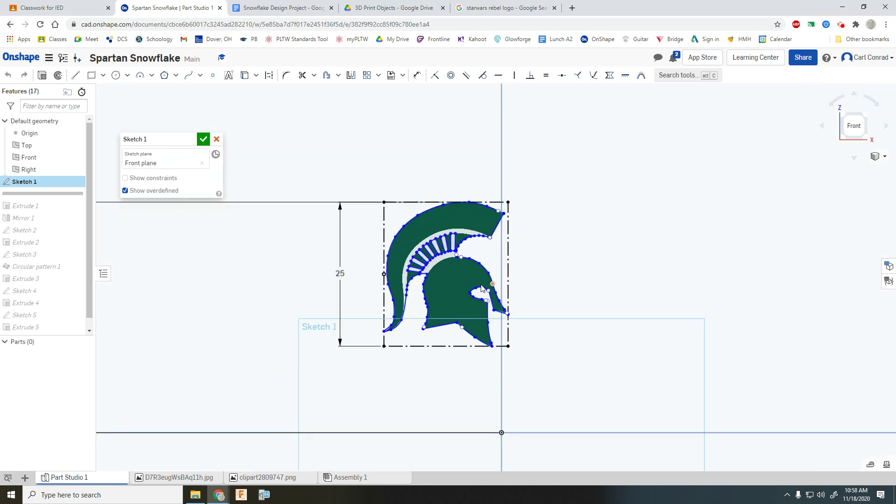
{"action": "middle_click_drag", "start_coordinate": [450, 273], "coordinate": [438, 232]}
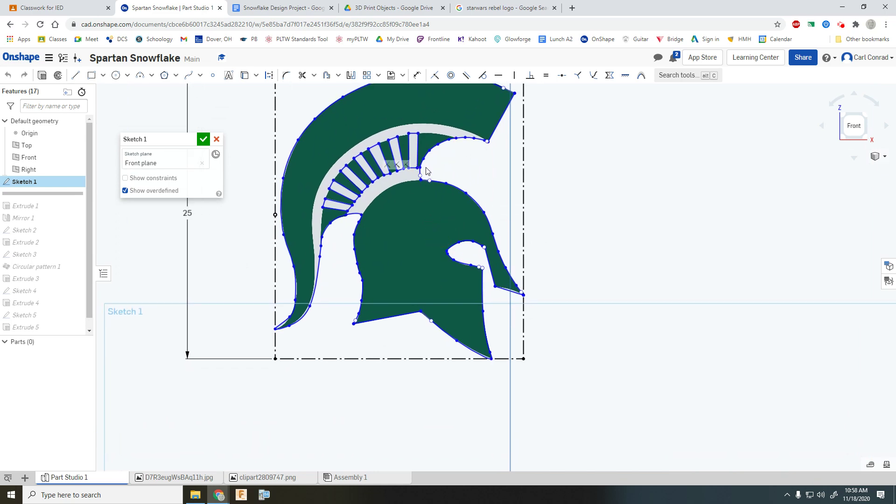
{"action": "scroll", "coordinate": [426, 171], "scroll_direction": "up", "scroll_amount": 4}
{"action": "scroll", "coordinate": [422, 180], "scroll_direction": "down", "scroll_amount": 2}
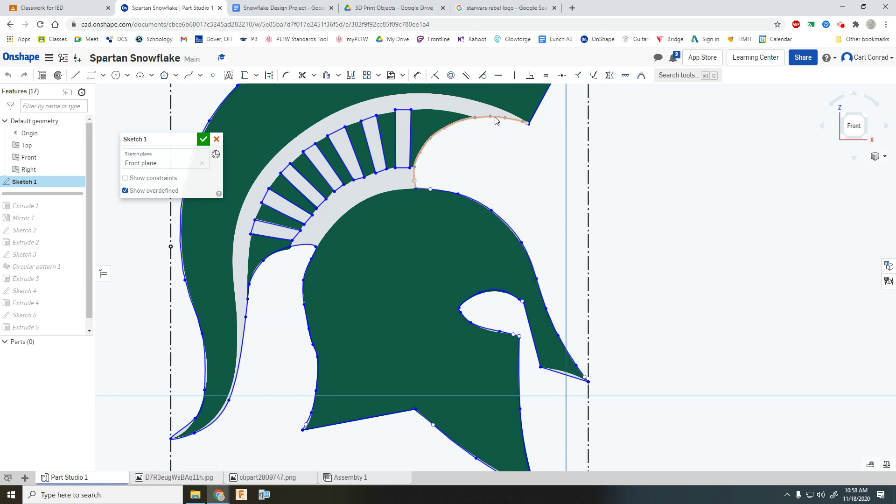
{"action": "scroll", "coordinate": [443, 156], "scroll_direction": "down", "scroll_amount": 3}
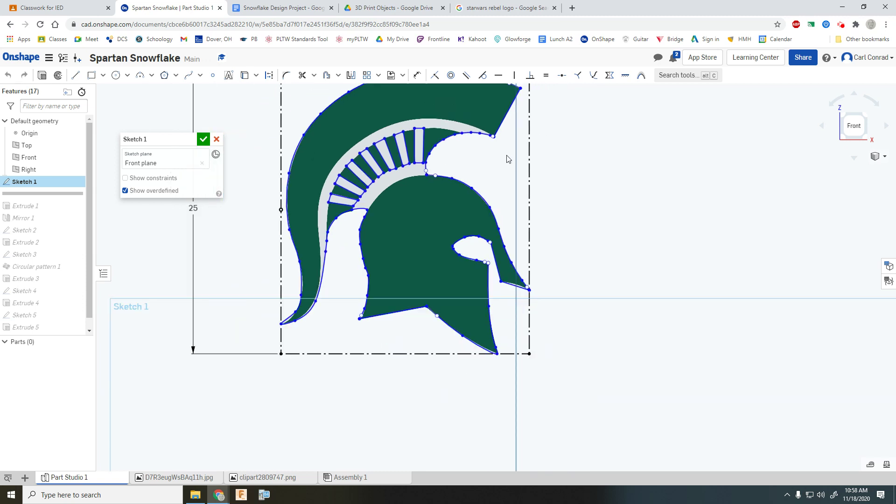
{"action": "middle_click_drag", "start_coordinate": [508, 159], "coordinate": [490, 200]}
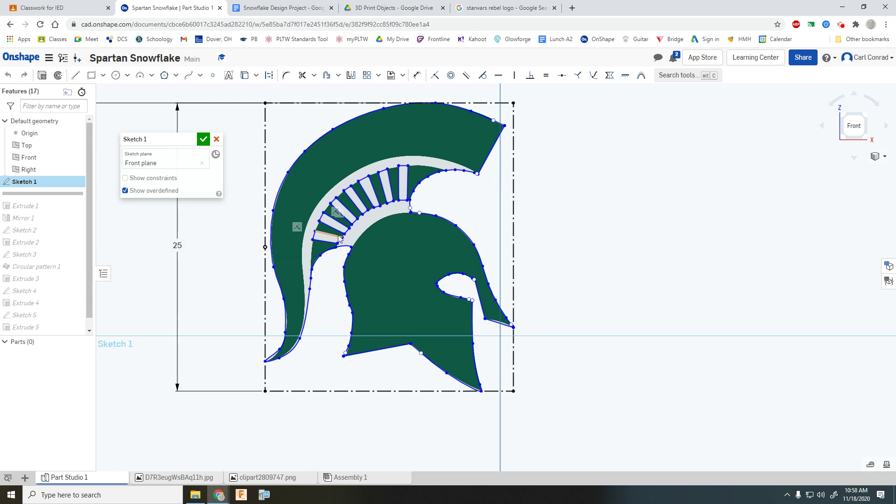
Finish the sketch and roll forward so Extrude 1 builds the solid helmet.
{"action": "left_click", "coordinate": [202, 140]}
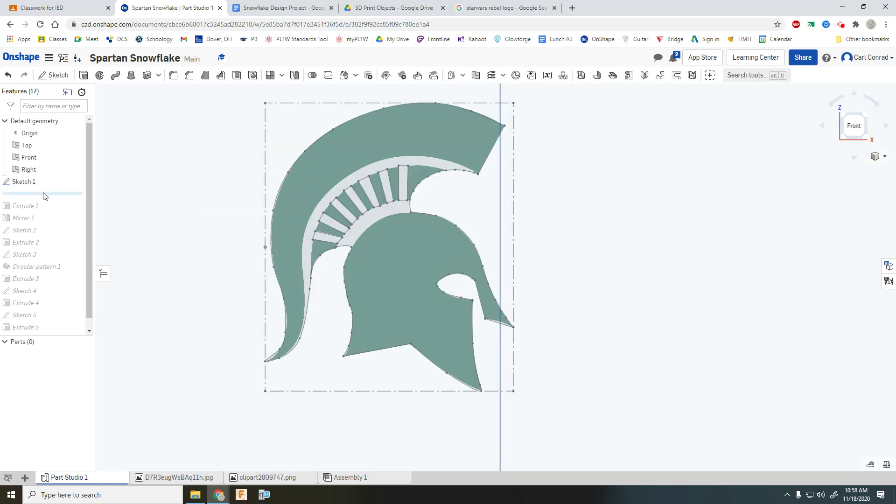
{"action": "left_click_drag", "start_coordinate": [44, 195], "coordinate": [42, 205]}
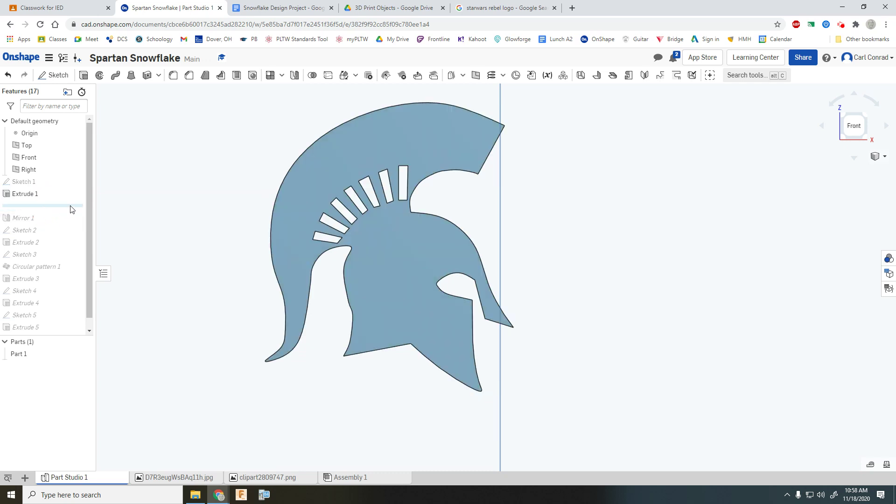
{"action": "scroll", "coordinate": [249, 229], "scroll_direction": "down", "scroll_amount": 1}
{"action": "scroll", "coordinate": [249, 228], "scroll_direction": "down", "scroll_amount": 1}
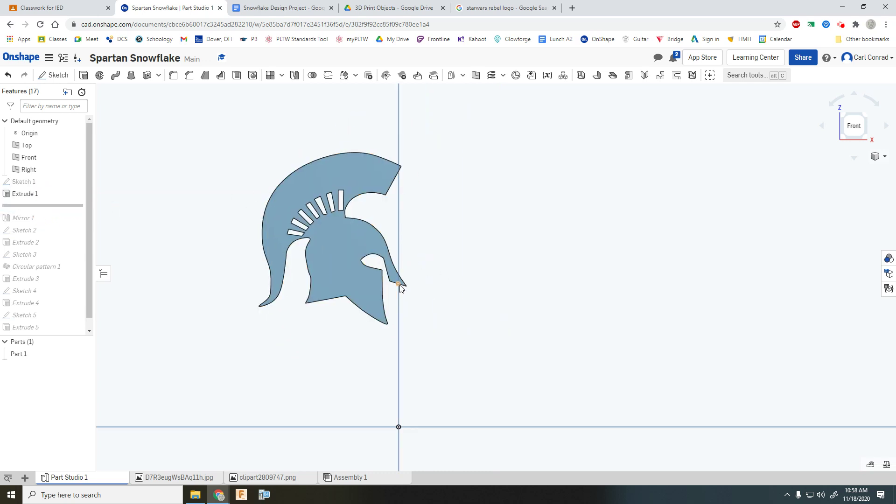
Roll forward past Mirror 1, Sketch 2 and Extrude 2 to join the two helmets.
{"action": "left_click_drag", "start_coordinate": [37, 205], "coordinate": [39, 229]}
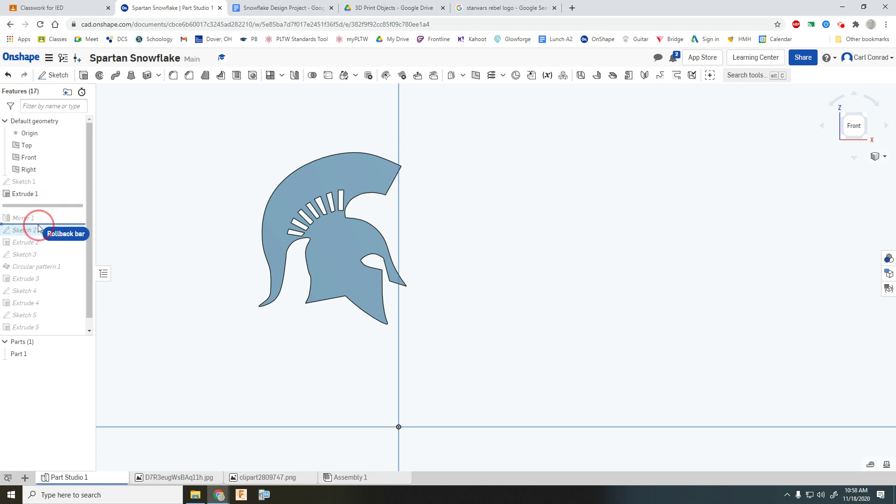
{"action": "left_click_drag", "start_coordinate": [40, 229], "coordinate": [39, 234]}
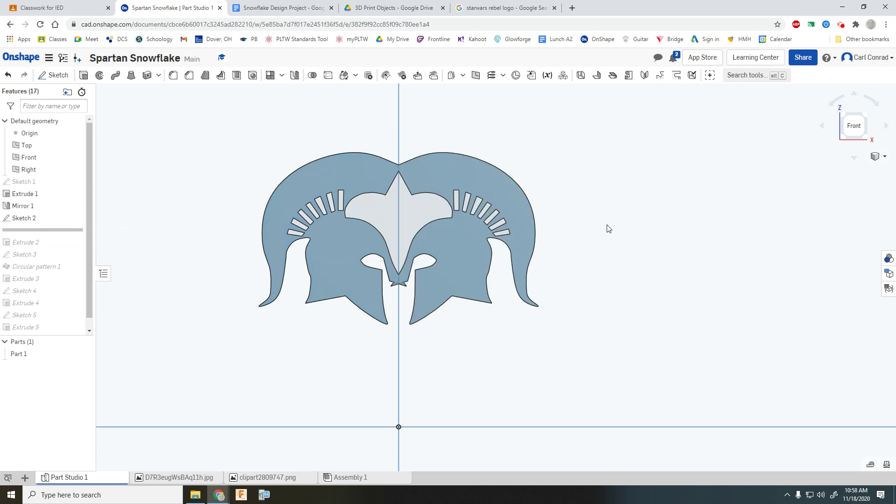
{"action": "scroll", "coordinate": [380, 327], "scroll_direction": "up", "scroll_amount": 1}
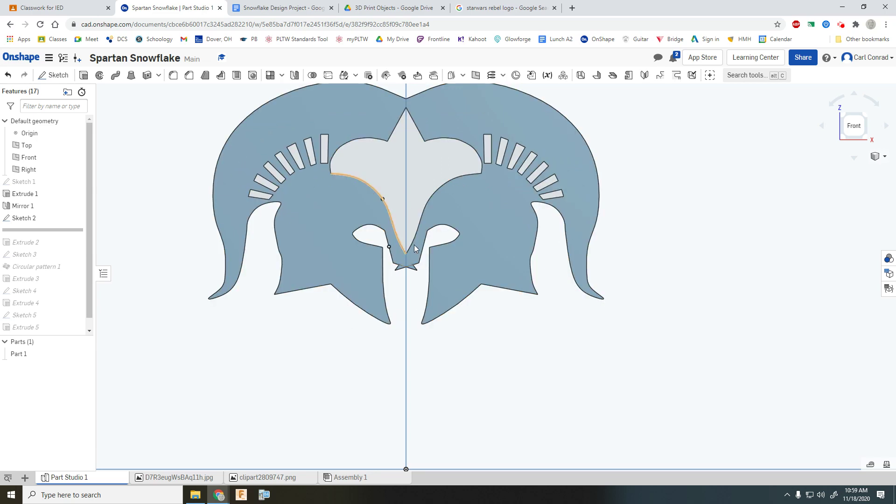
{"action": "scroll", "coordinate": [396, 270], "scroll_direction": "up", "scroll_amount": 4}
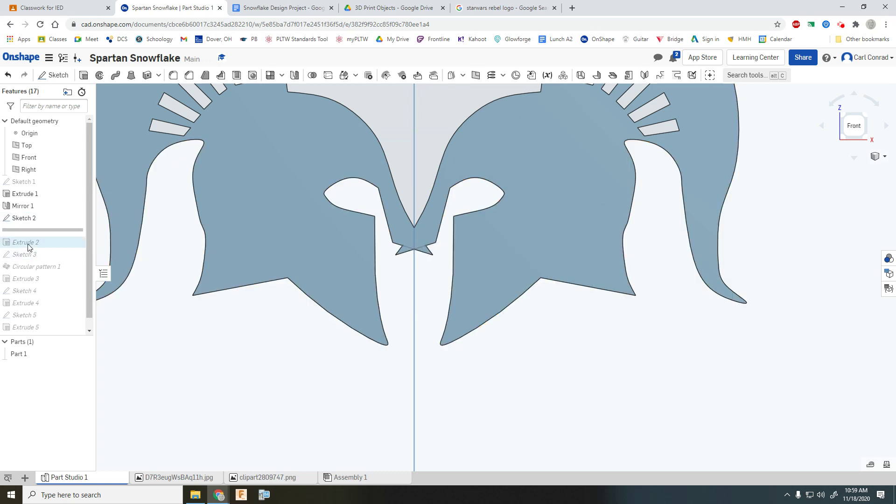
{"action": "left_click_drag", "start_coordinate": [24, 232], "coordinate": [27, 242]}
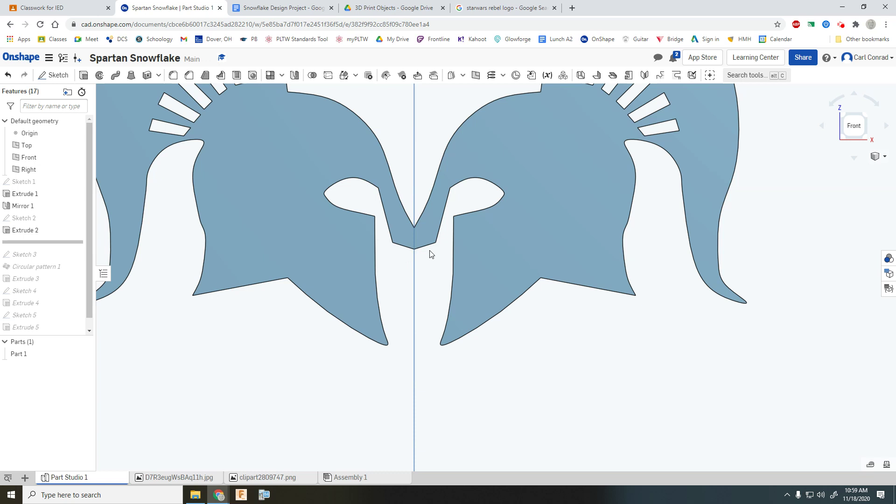
{"action": "scroll", "coordinate": [433, 277], "scroll_direction": "down", "scroll_amount": 3}
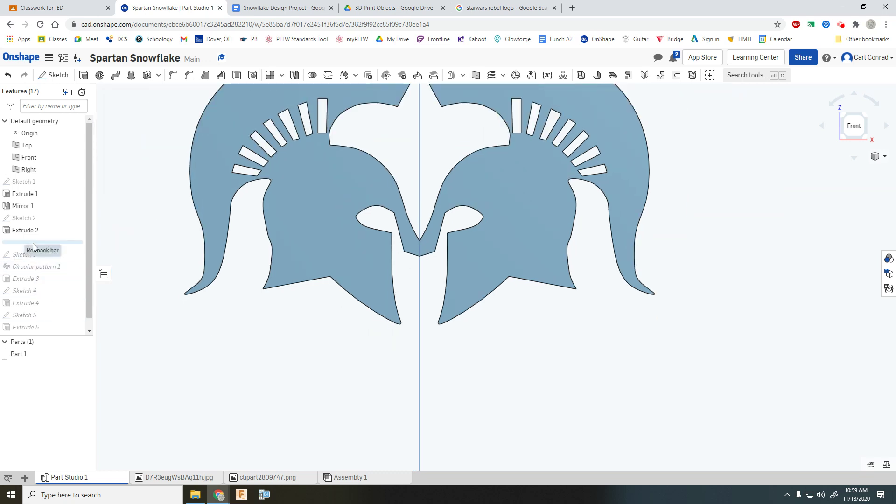
Roll forward to include Sketch 3 and bring the whole diamond sketch into view.
{"action": "left_click", "coordinate": [34, 257]}
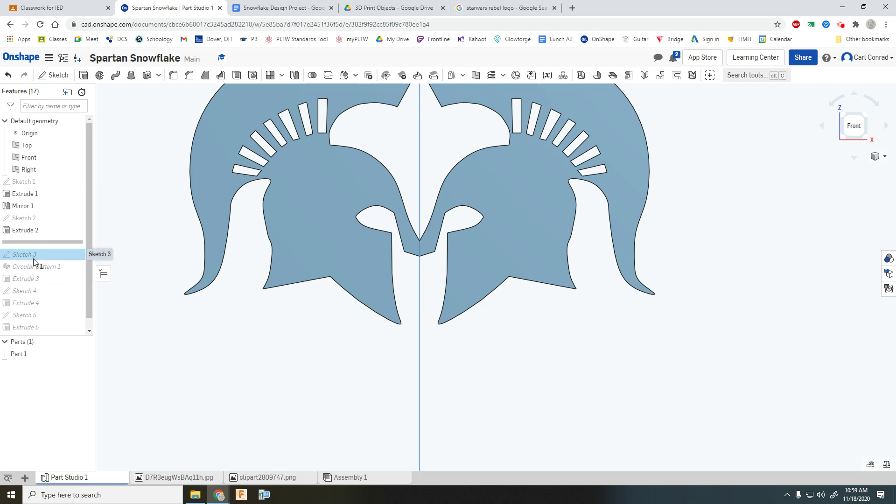
{"action": "left_click_drag", "start_coordinate": [40, 234], "coordinate": [43, 257]}
{"action": "scroll", "coordinate": [480, 360], "scroll_direction": "up", "scroll_amount": 2}
{"action": "scroll", "coordinate": [481, 361], "scroll_direction": "down", "scroll_amount": 5}
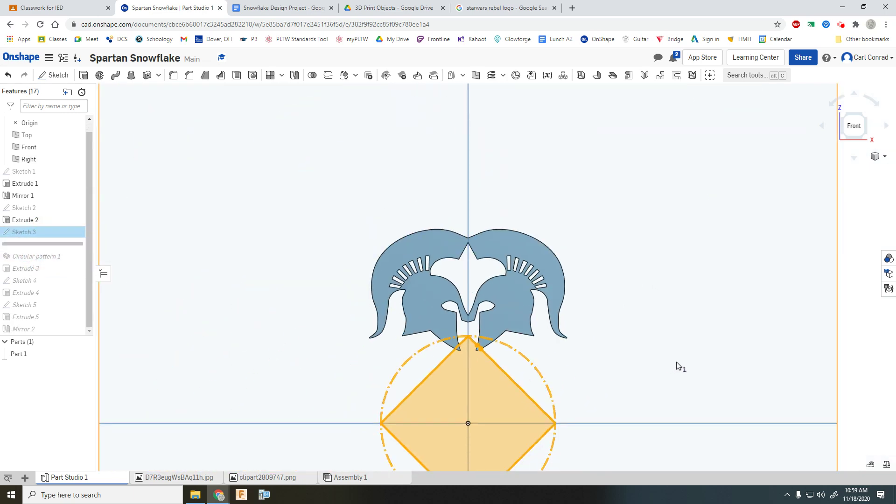
{"action": "middle_click_drag", "start_coordinate": [677, 363], "coordinate": [629, 259]}
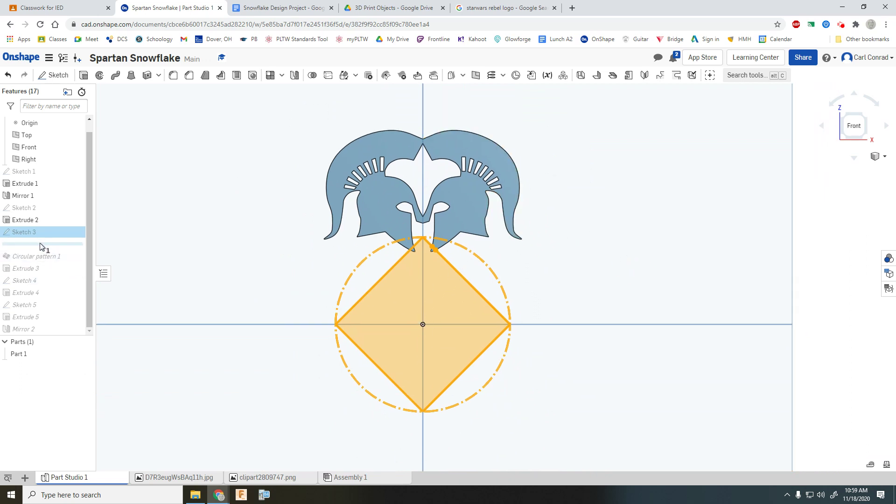
Roll forward to apply Circular pattern 1, repeating the helmets four times.
{"action": "left_click_drag", "start_coordinate": [43, 244], "coordinate": [40, 256]}
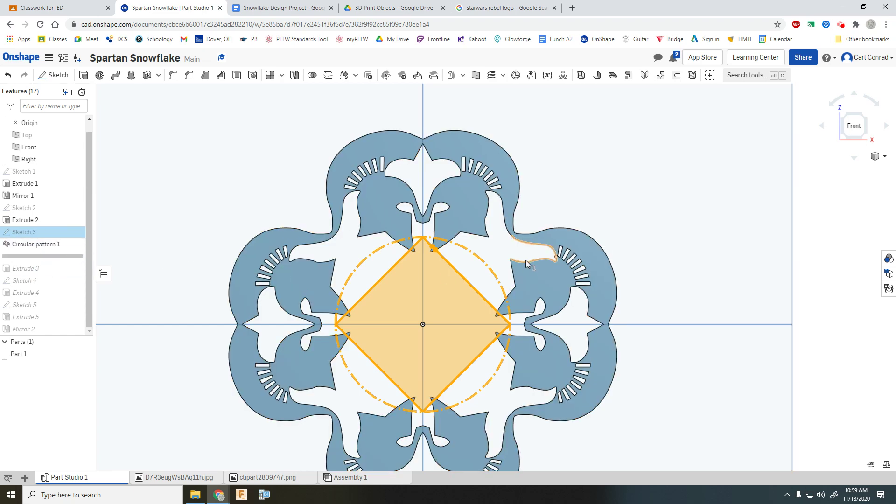
{"action": "scroll", "coordinate": [607, 313], "scroll_direction": "up", "scroll_amount": 3}
{"action": "scroll", "coordinate": [660, 300], "scroll_direction": "down", "scroll_amount": 5}
{"action": "scroll", "coordinate": [602, 260], "scroll_direction": "up", "scroll_amount": 3}
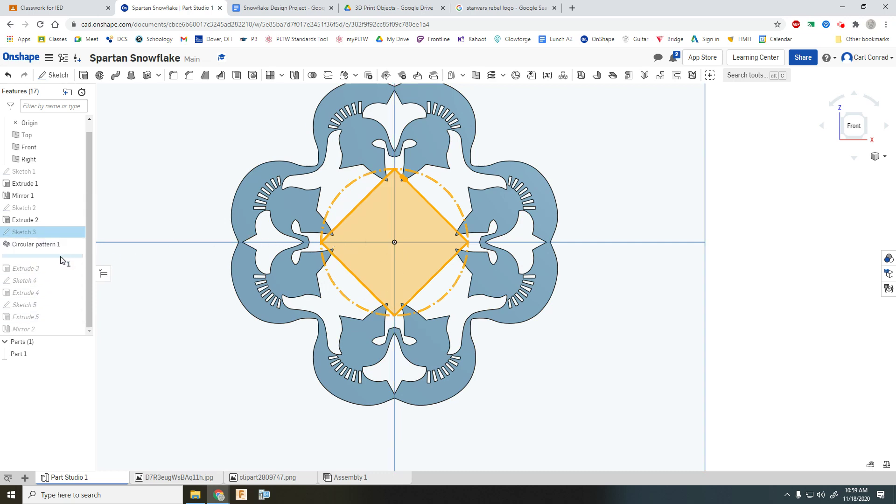
Roll the history forward through the S logo sketch, its extrude, and the mirrored triangle cutouts.
{"action": "mouse_move", "coordinate": [60, 256]}
{"action": "left_mouse_down"}
{"action": "mouse_move", "coordinate": [66, 290]}
{"action": "mouse_move", "coordinate": [68, 280]}
{"action": "mouse_move", "coordinate": [60, 282]}
{"action": "left_mouse_up"}
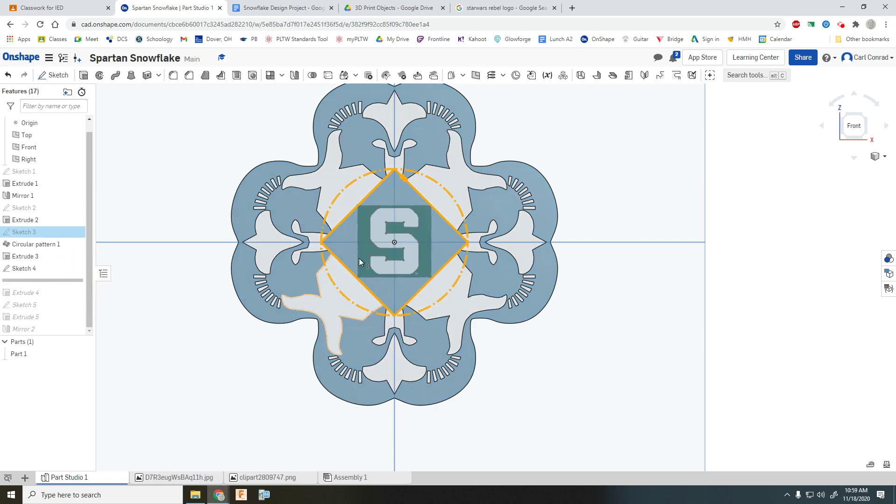
{"action": "scroll", "coordinate": [411, 234], "scroll_direction": "up", "scroll_amount": 5}
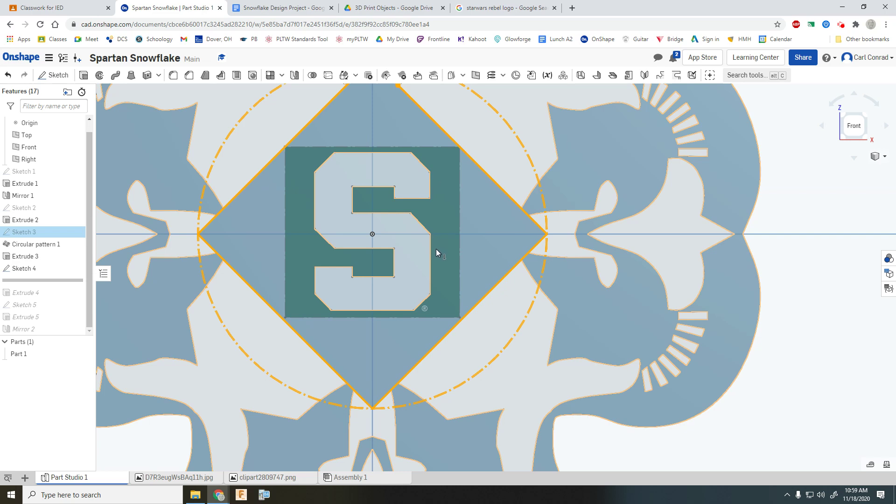
{"action": "scroll", "coordinate": [436, 248], "scroll_direction": "down", "scroll_amount": 4}
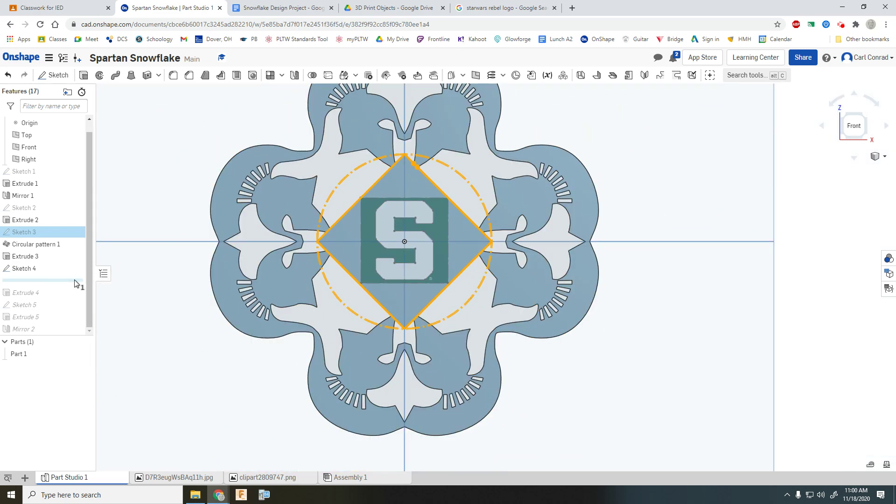
{"action": "left_click_drag", "start_coordinate": [51, 281], "coordinate": [56, 299]}
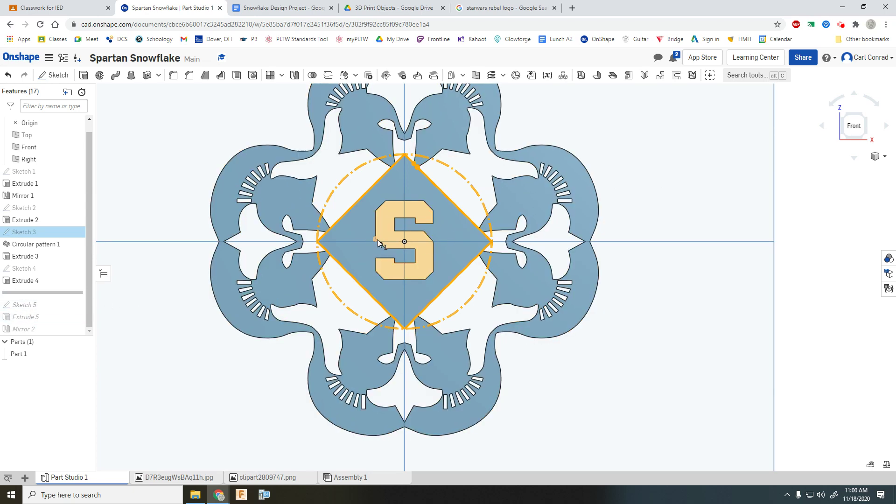
{"action": "left_click_drag", "start_coordinate": [57, 297], "coordinate": [64, 335]}
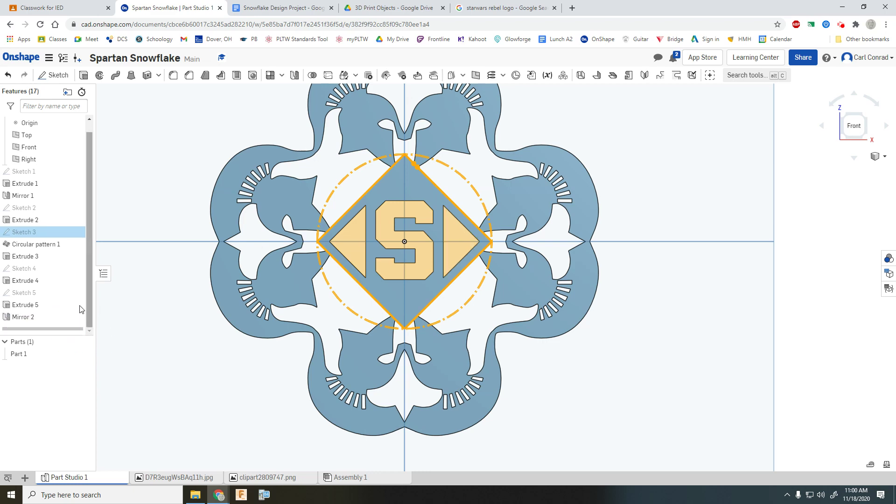
Hide the Sketch 3 diamond construction overlay.
{"action": "scroll", "coordinate": [537, 341], "scroll_direction": "down", "scroll_amount": 2}
{"action": "scroll", "coordinate": [626, 242], "scroll_direction": "up", "scroll_amount": 3}
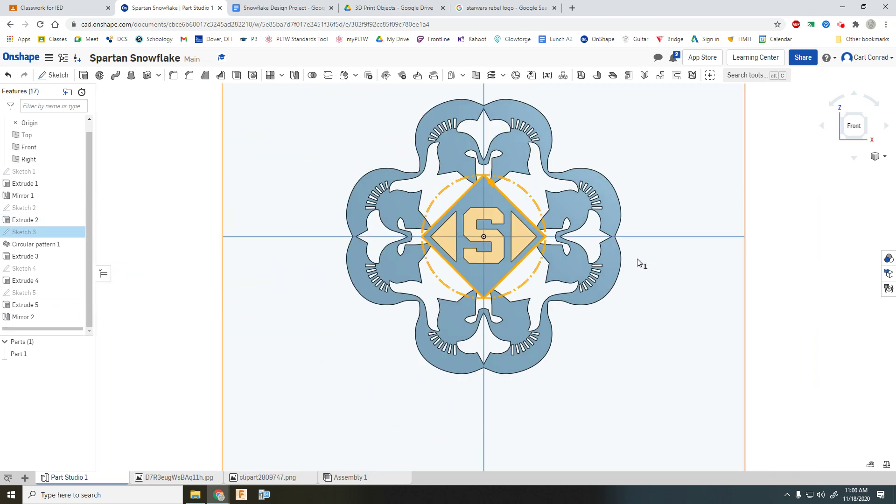
{"action": "scroll", "coordinate": [660, 242], "scroll_direction": "down", "scroll_amount": 5}
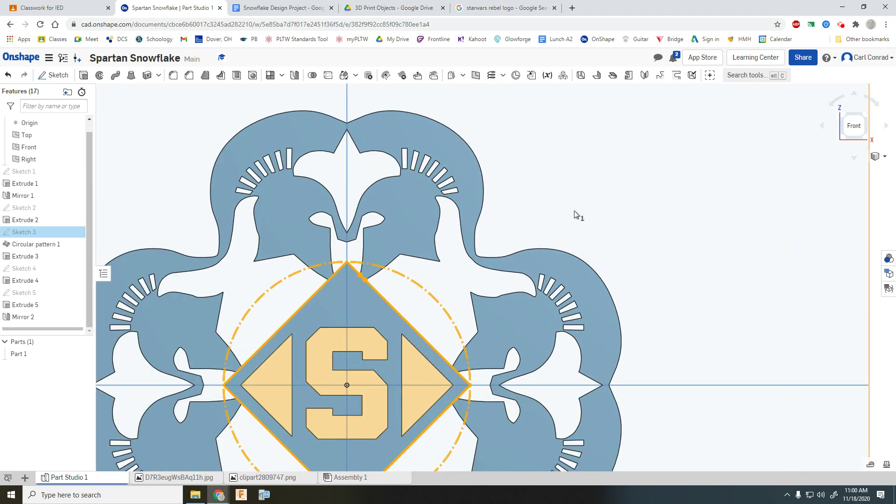
{"action": "scroll", "coordinate": [632, 259], "scroll_direction": "up", "scroll_amount": 2}
{"action": "scroll", "coordinate": [608, 240], "scroll_direction": "down", "scroll_amount": 3}
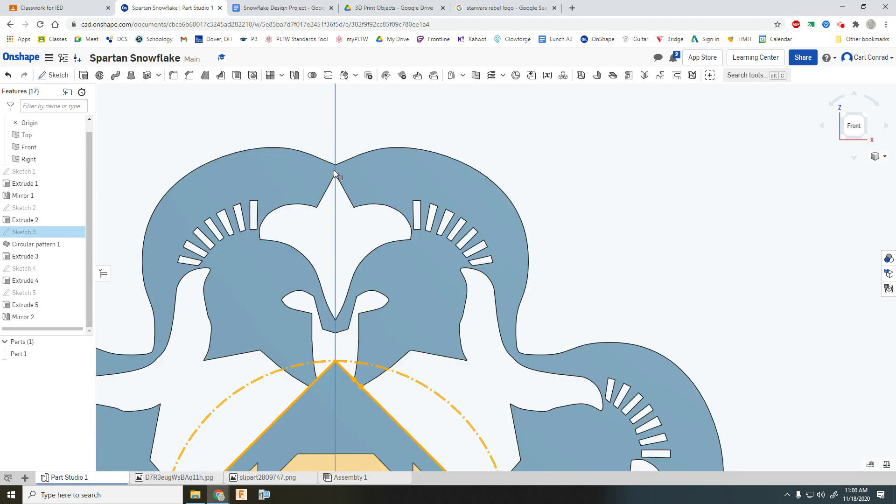
{"action": "scroll", "coordinate": [343, 196], "scroll_direction": "down", "scroll_amount": 2}
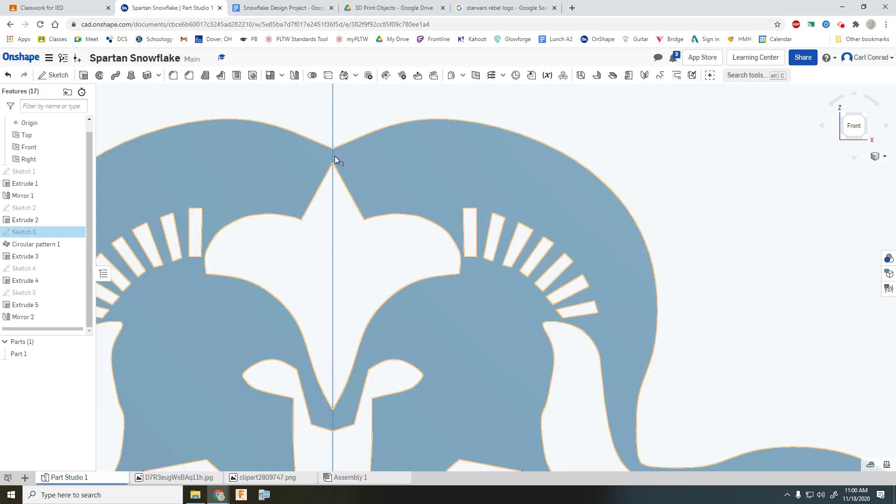
{"action": "scroll", "coordinate": [334, 160], "scroll_direction": "up", "scroll_amount": 8}
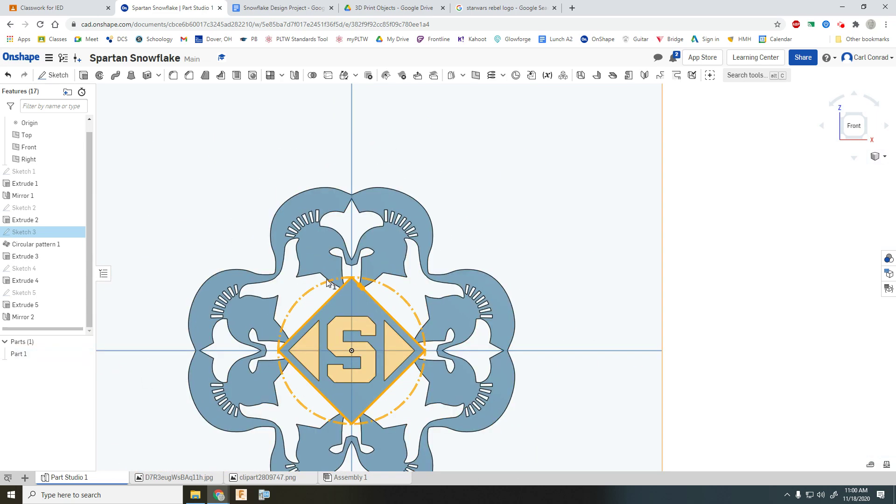
{"action": "scroll", "coordinate": [367, 310], "scroll_direction": "up", "scroll_amount": 2}
{"action": "scroll", "coordinate": [553, 241], "scroll_direction": "up", "scroll_amount": 2}
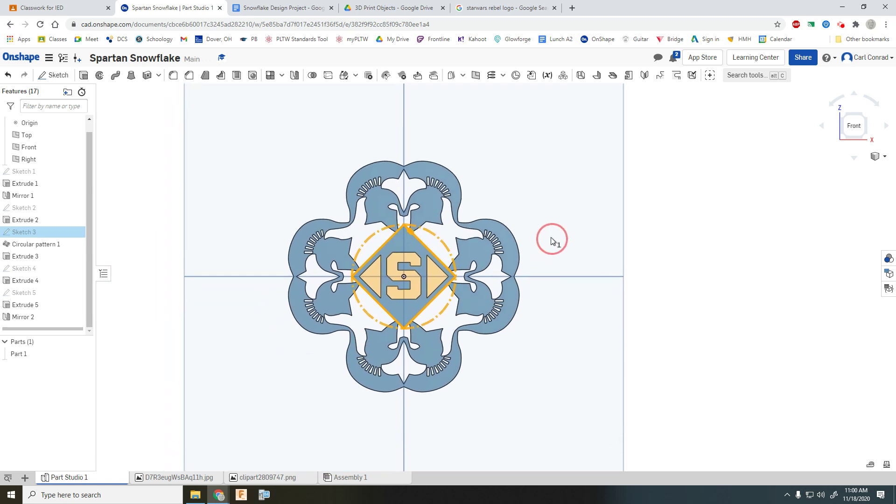
{"action": "left_click", "coordinate": [692, 277]}
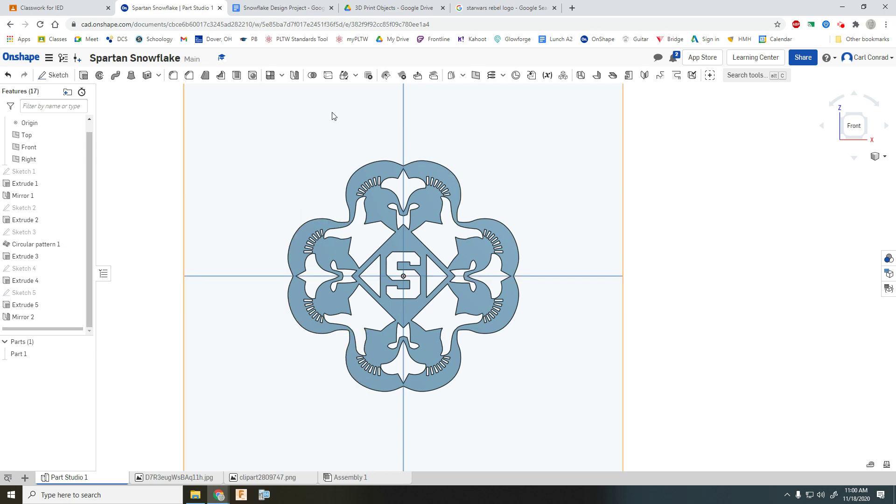
Zoom and pan to centre the finished snowflake part in view.
{"action": "scroll", "coordinate": [426, 270], "scroll_direction": "down", "scroll_amount": 4}
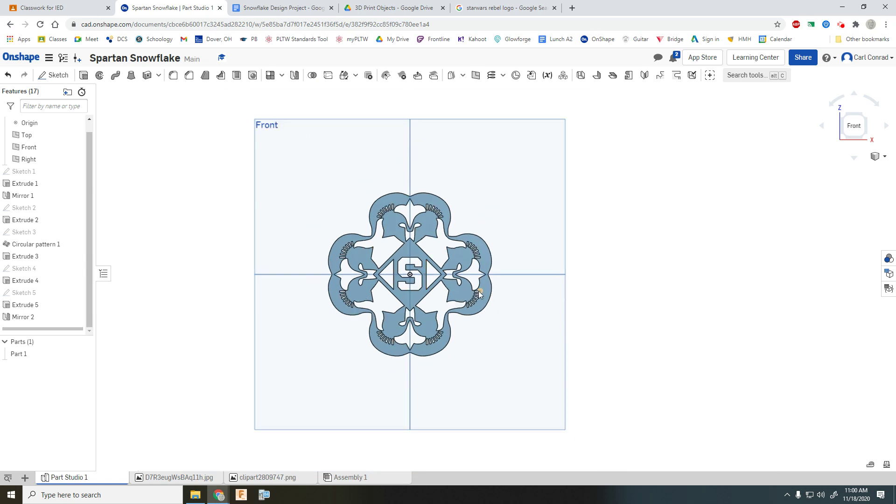
{"action": "middle_click_drag", "start_coordinate": [533, 318], "coordinate": [495, 329]}
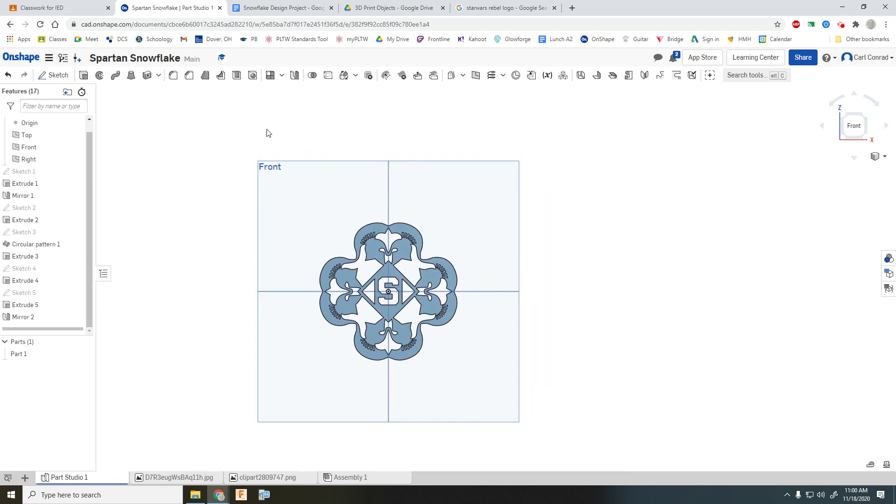
{"action": "scroll", "coordinate": [413, 241], "scroll_direction": "up", "scroll_amount": 2}
Return to the Snowflake Design Project brief, scrolled up to its Introduction and Suggested Tools.
{"action": "left_click", "coordinate": [279, 8]}
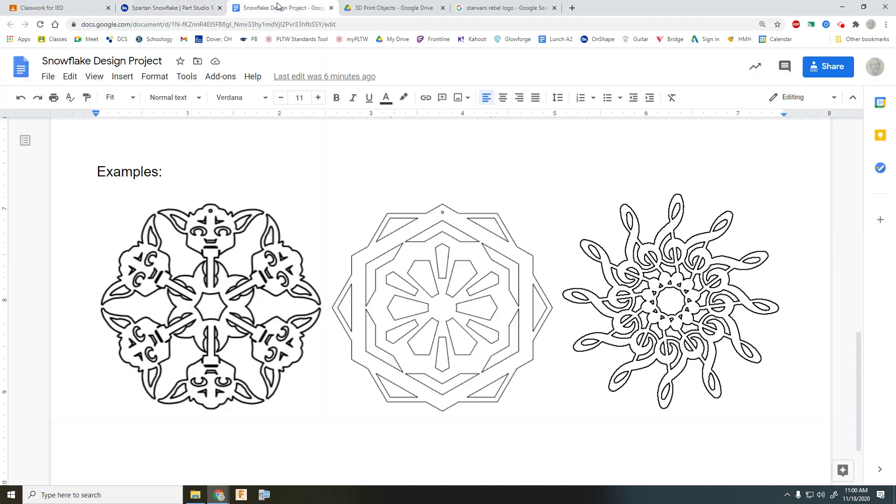
{"action": "scroll", "coordinate": [382, 254], "scroll_direction": "up", "scroll_amount": 1}
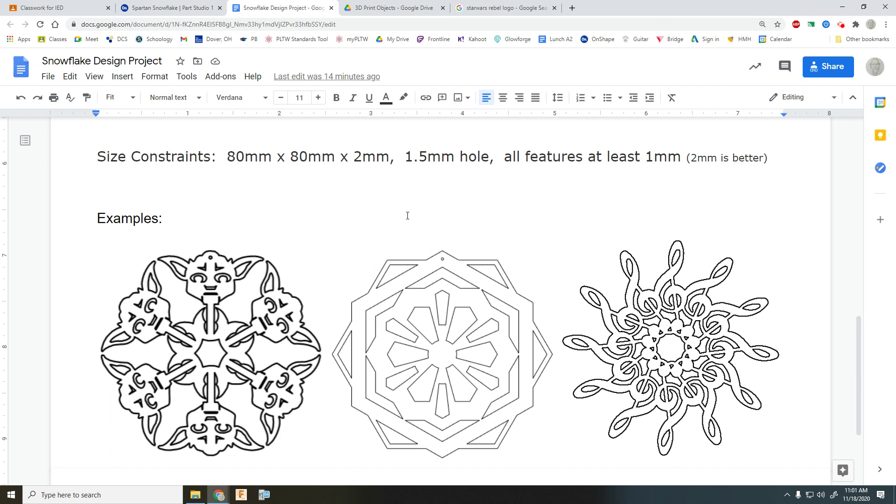
{"action": "scroll", "coordinate": [408, 215], "scroll_direction": "up", "scroll_amount": 3}
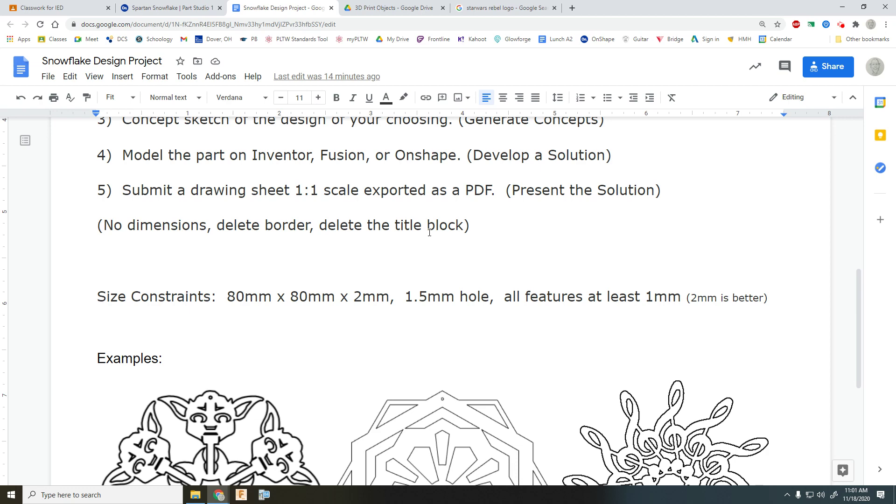
{"action": "scroll", "coordinate": [429, 232], "scroll_direction": "up", "scroll_amount": 2}
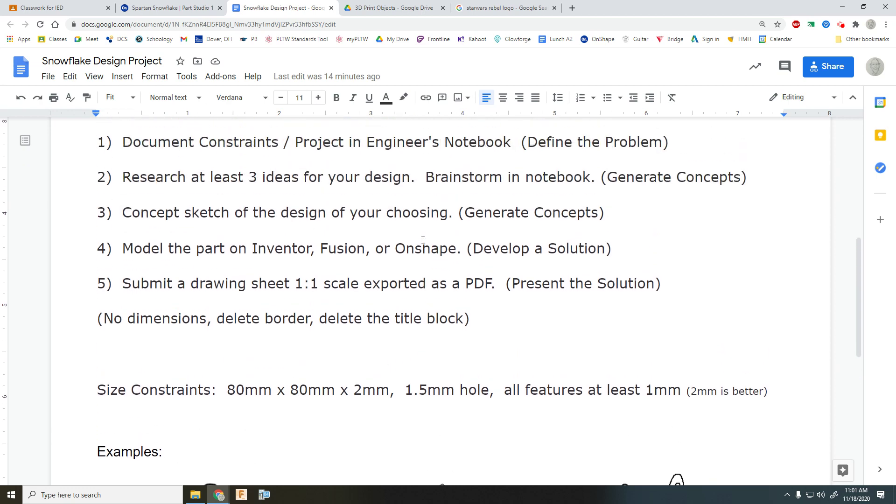
{"action": "scroll", "coordinate": [470, 264], "scroll_direction": "down", "scroll_amount": 4}
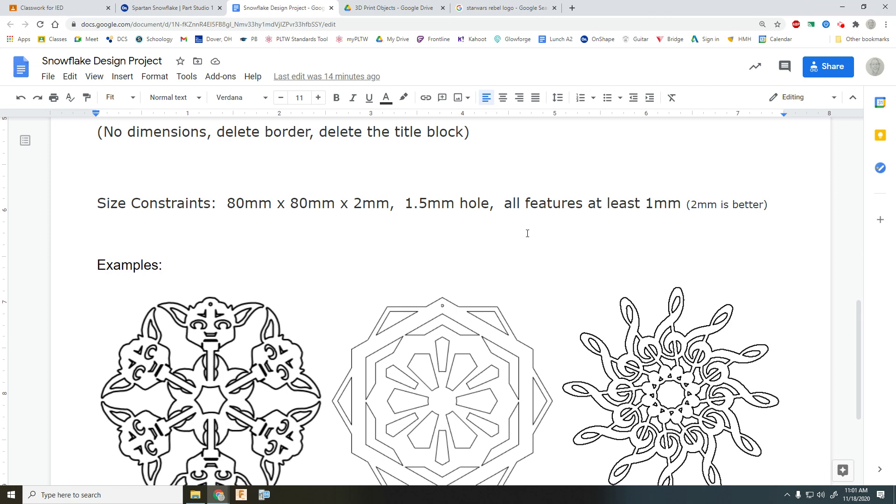
{"action": "scroll", "coordinate": [528, 233], "scroll_direction": "up", "scroll_amount": 7}
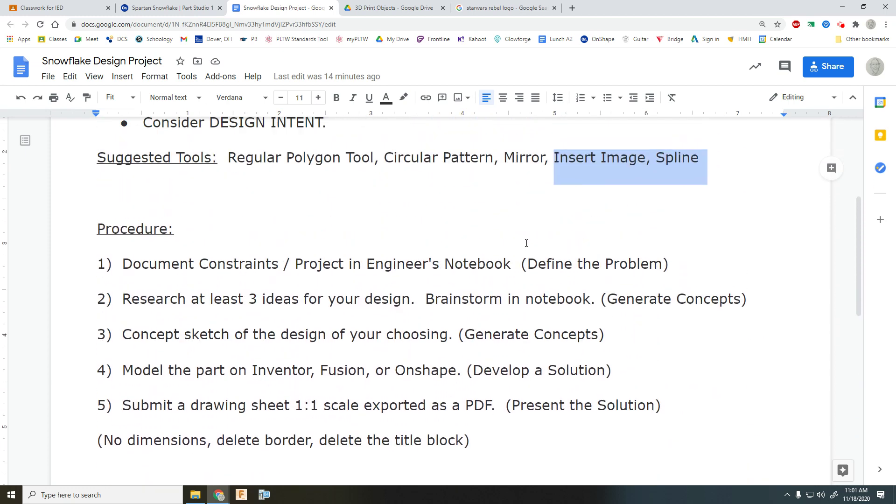
{"action": "scroll", "coordinate": [526, 243], "scroll_direction": "up", "scroll_amount": 2}
{"action": "left_click", "coordinate": [651, 299]}
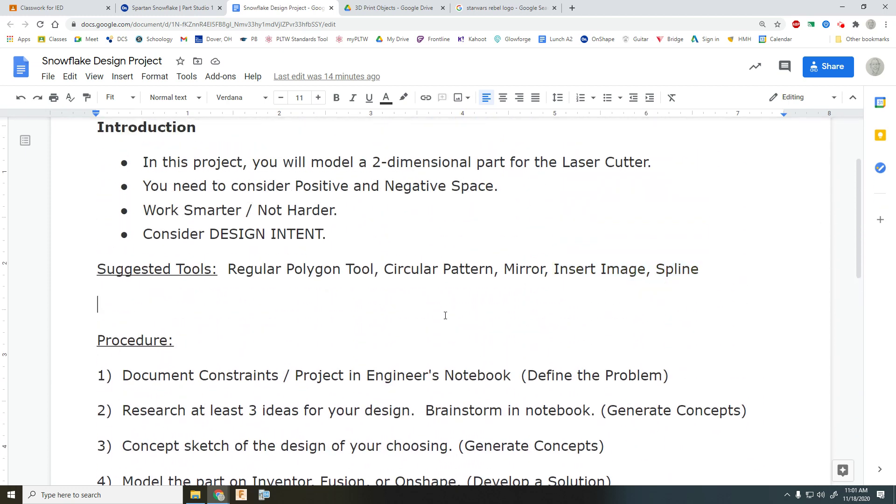